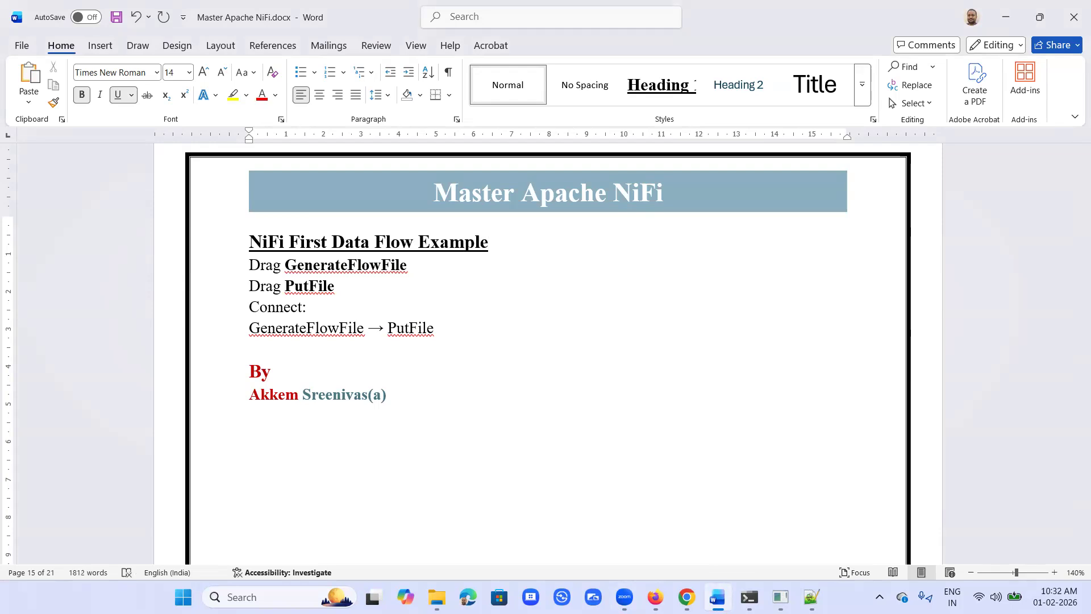
Step: Insert the line "→ Move Local file from one location to another location" directly under the "NiFi First Data Flow Example" heading
left_click(248, 265)
key("Return")
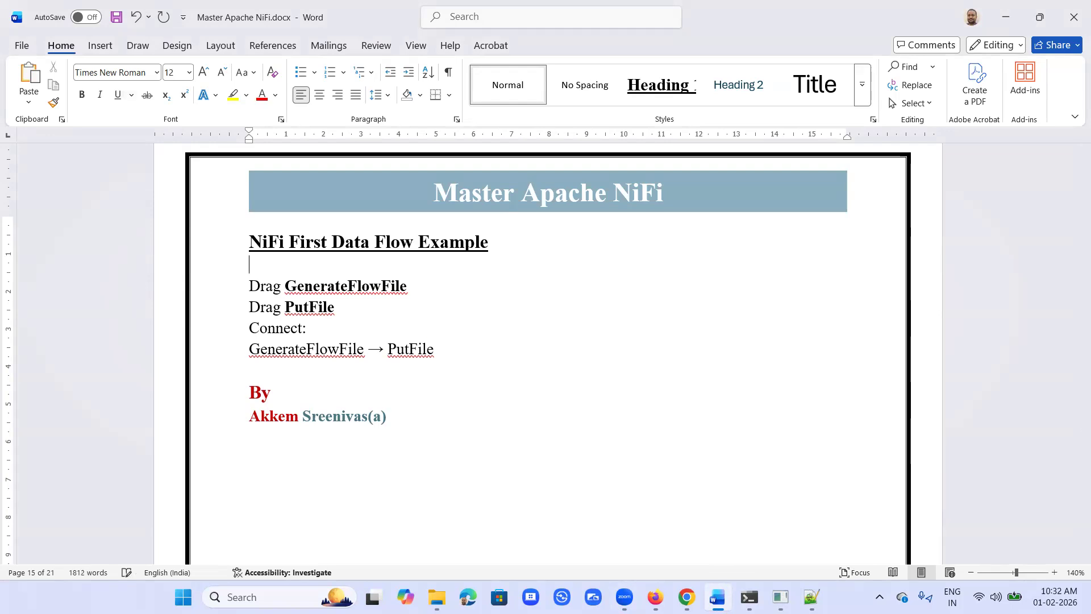
type("-->")
key("ctrl+z")
type("Move Local")
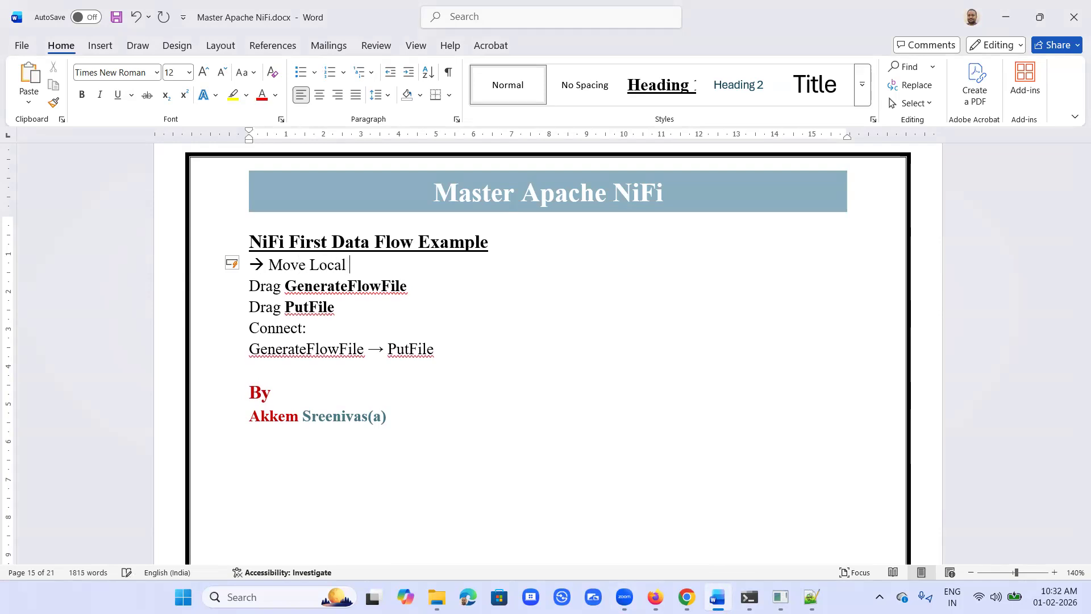
type(" file from o")
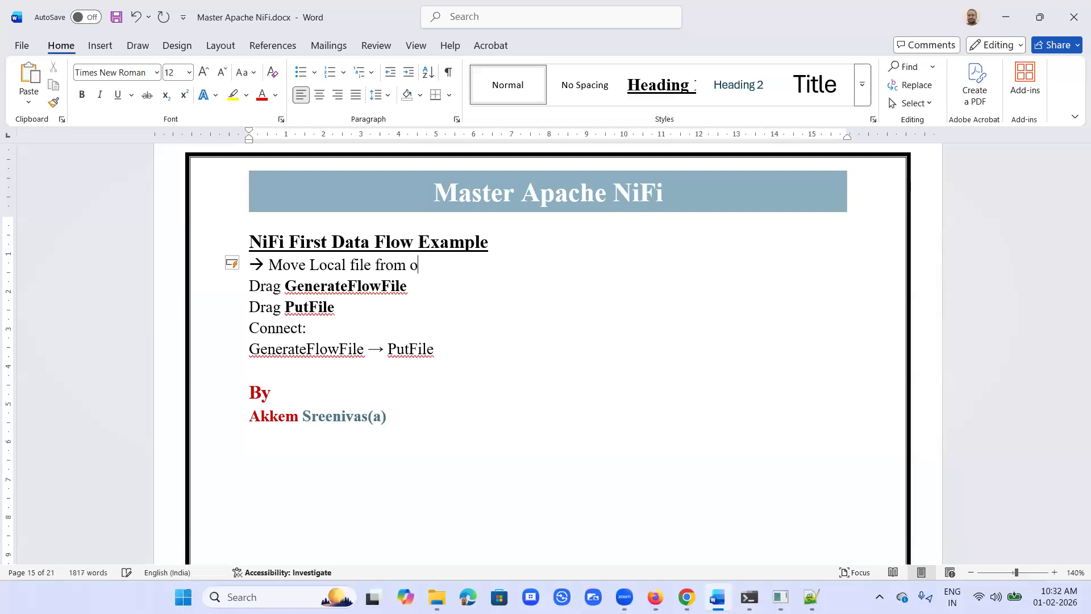
type("ne location to a")
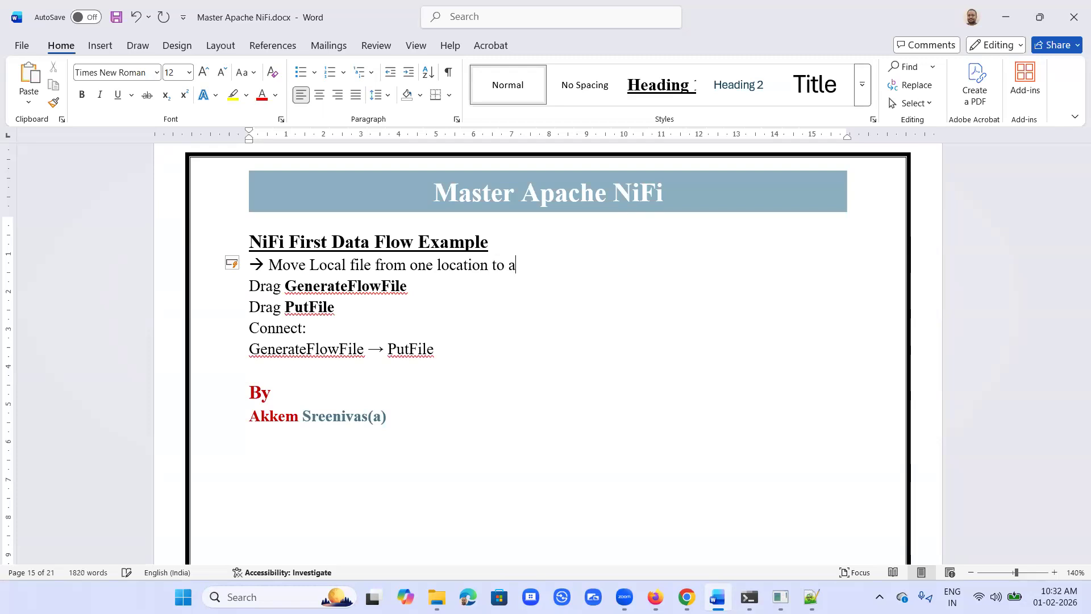
type("nother loca")
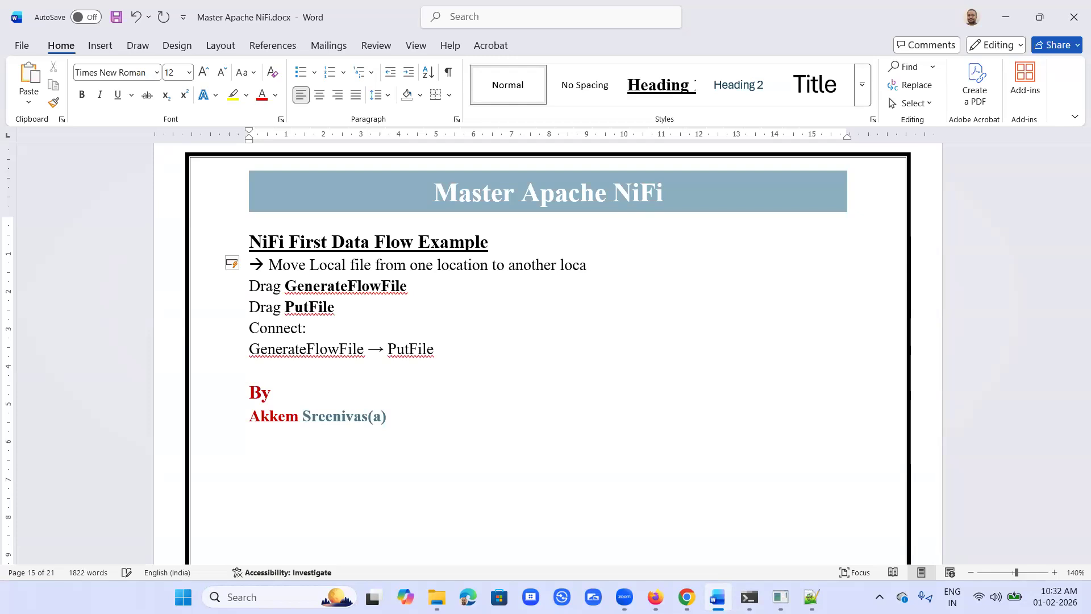
type("tion")
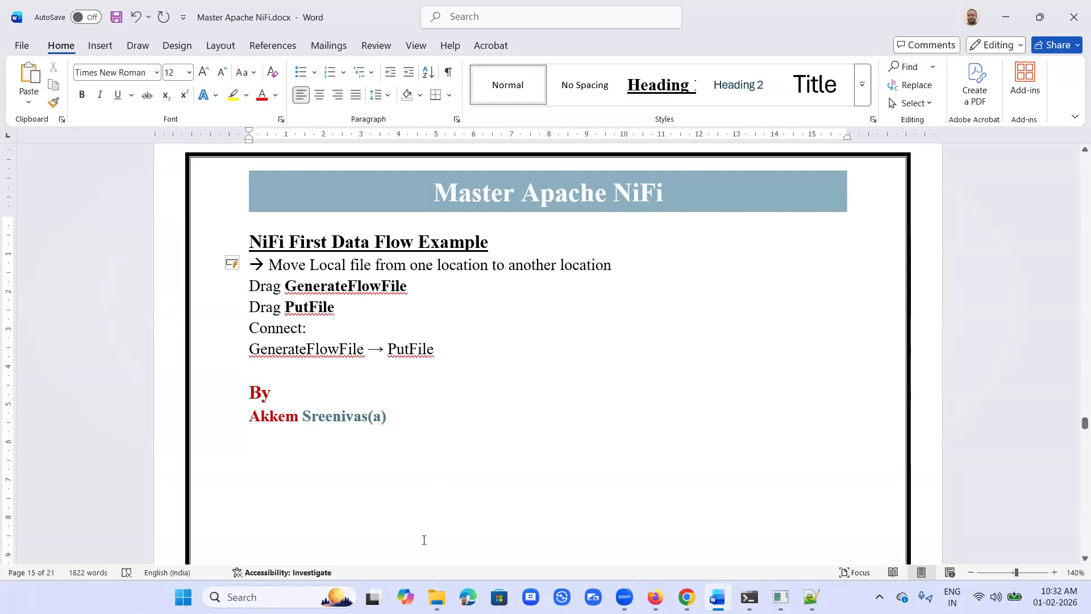
Step: Switch to File Explorer and examine the contents of the input and output folders inside Datasets on the C: drive
left_click(436, 596)
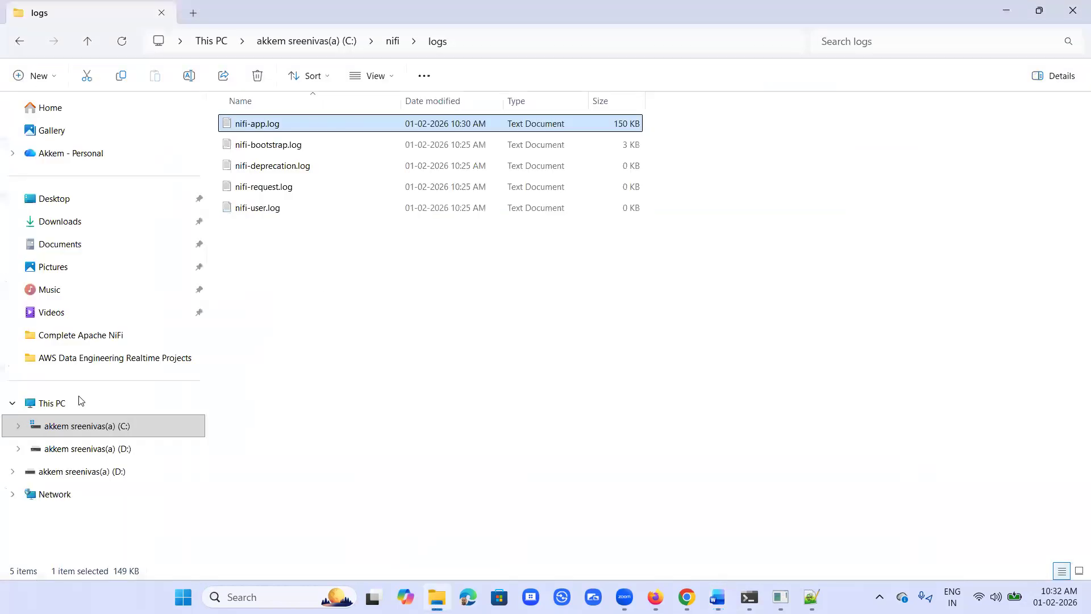
left_click(120, 428)
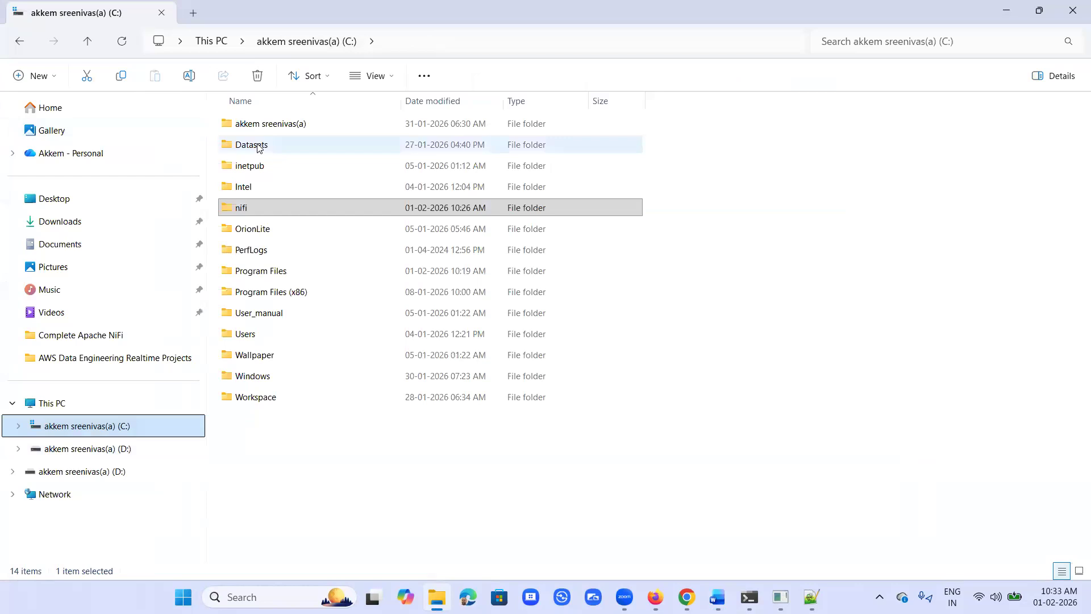
double_click(257, 146)
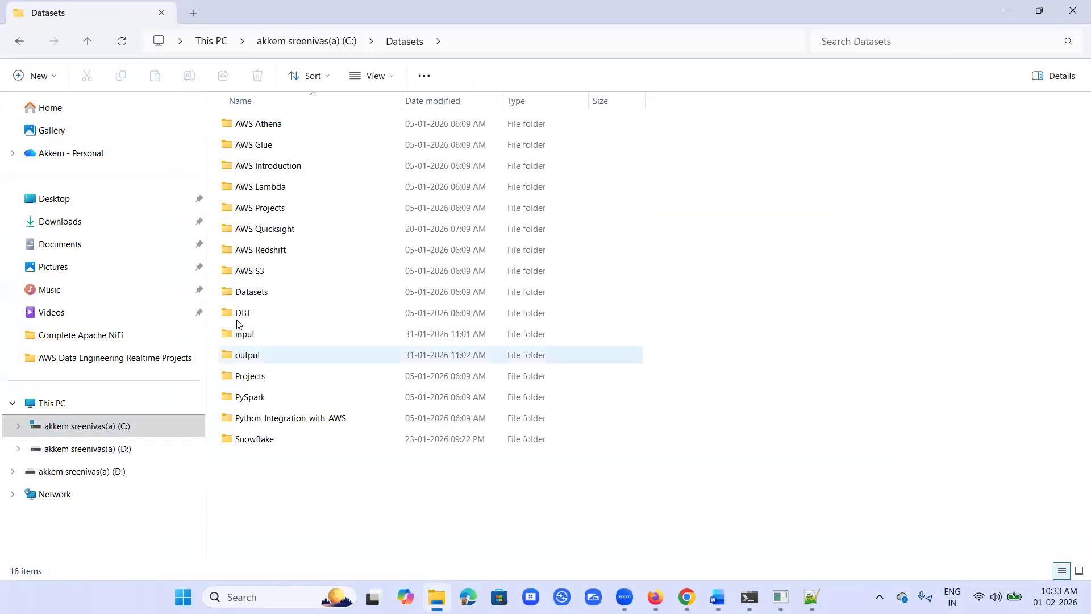
double_click(243, 337)
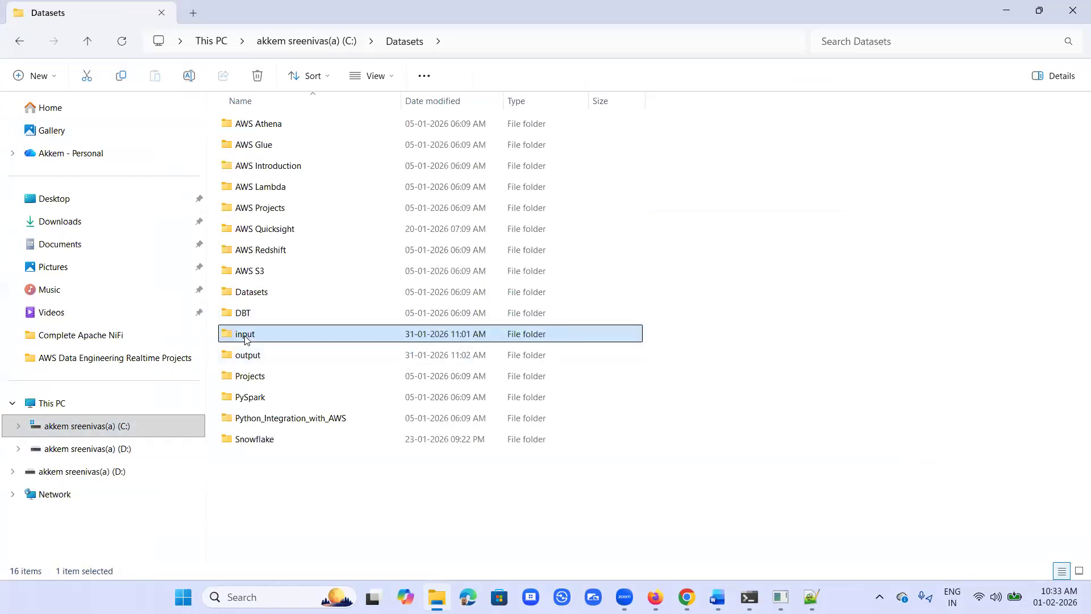
left_click(413, 41)
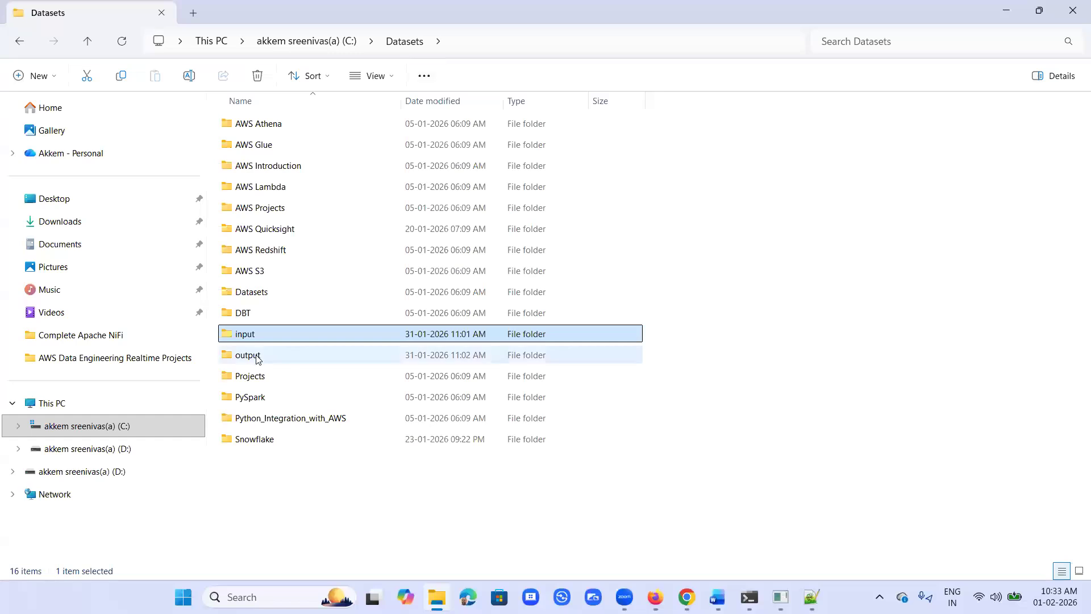
double_click(257, 358)
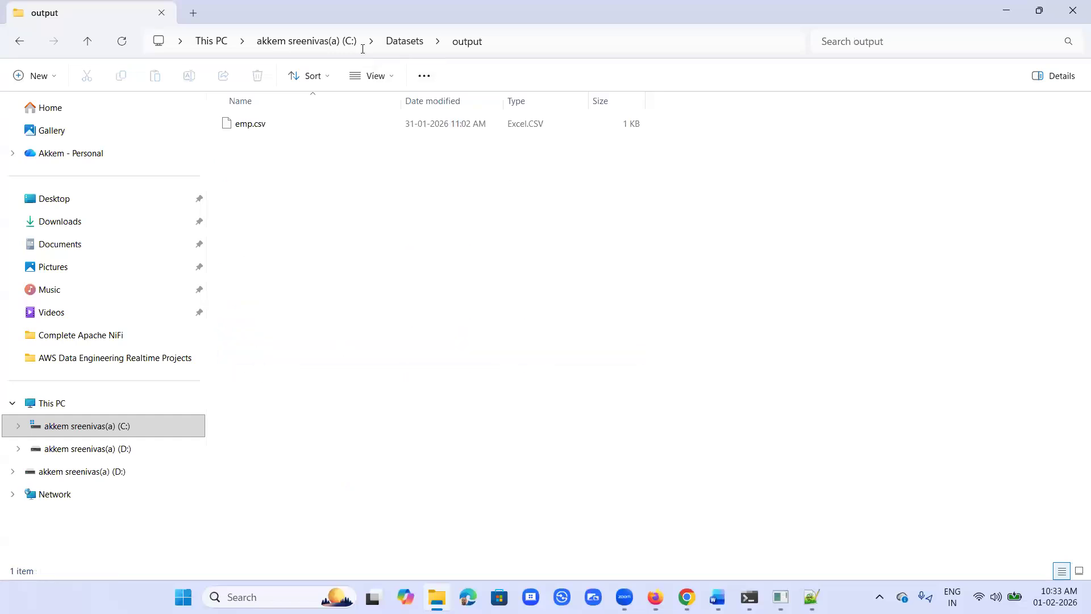
left_click(402, 42)
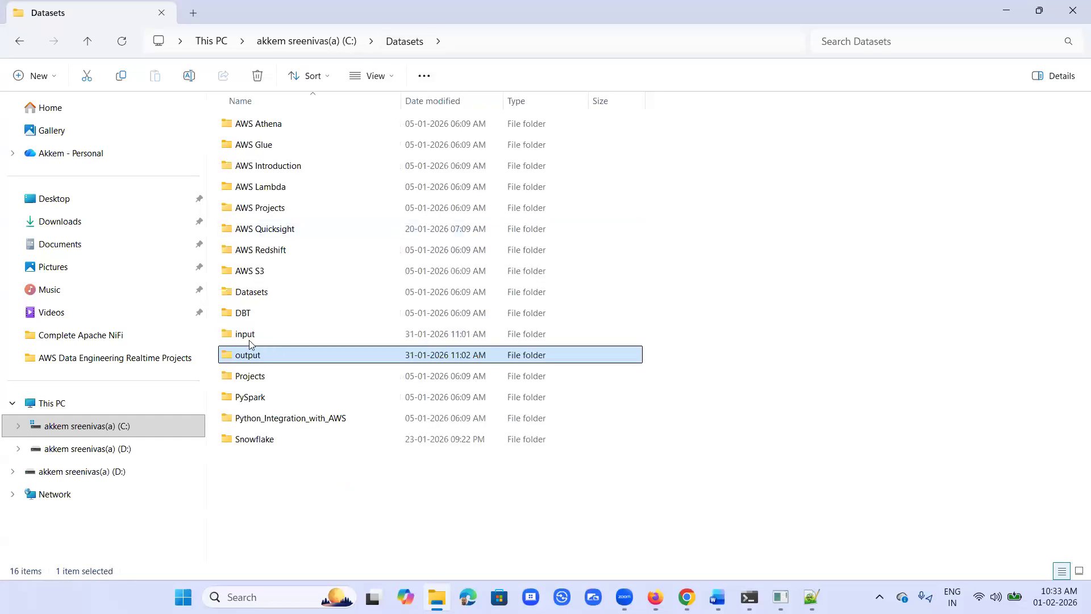
Step: Move emp.csv from the output folder to the input folder, and from there up into the parent Datasets folder
double_click(254, 357)
left_click(248, 133)
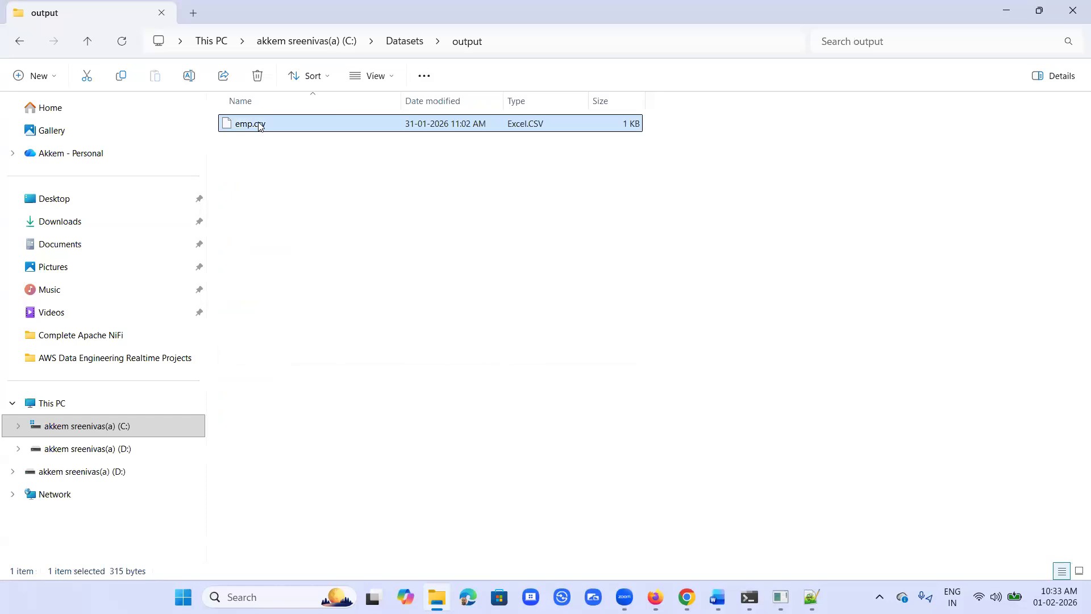
right_click(260, 126)
left_click(283, 97)
left_click(415, 46)
left_click(252, 341)
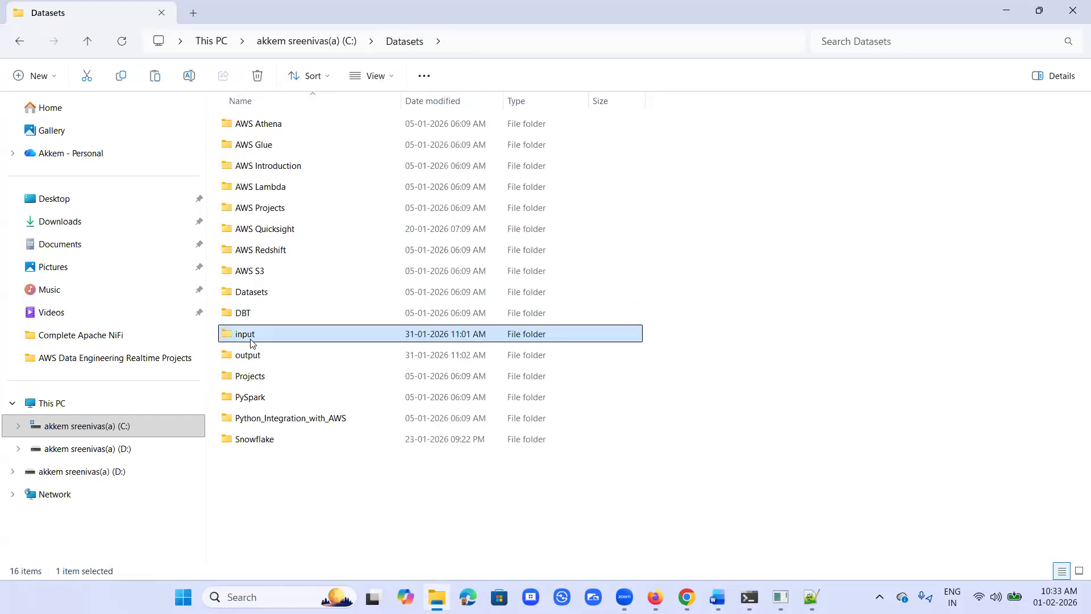
double_click(252, 341)
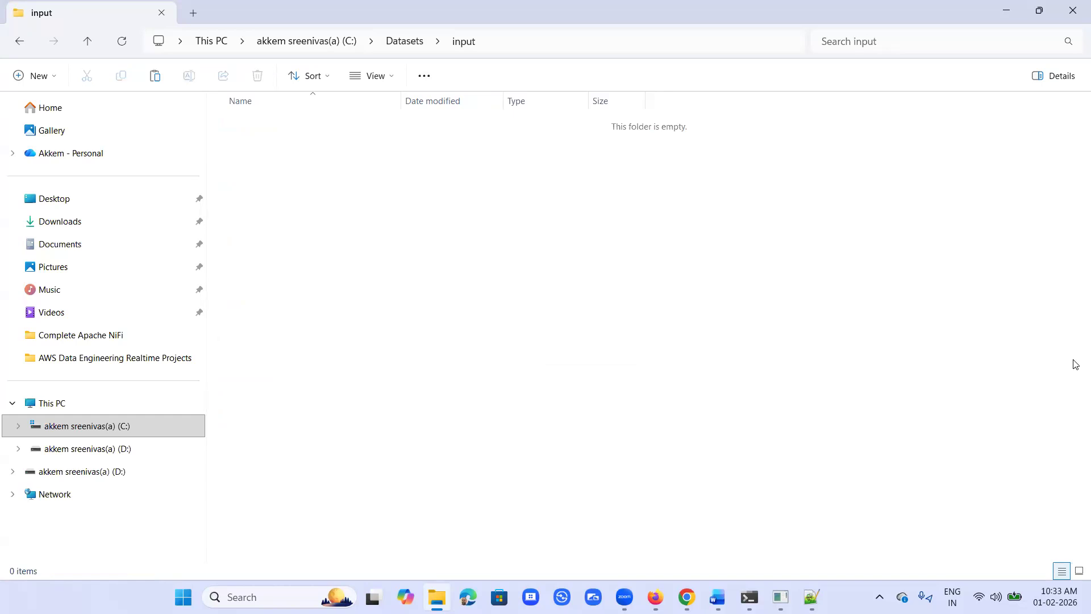
key("ctrl+v")
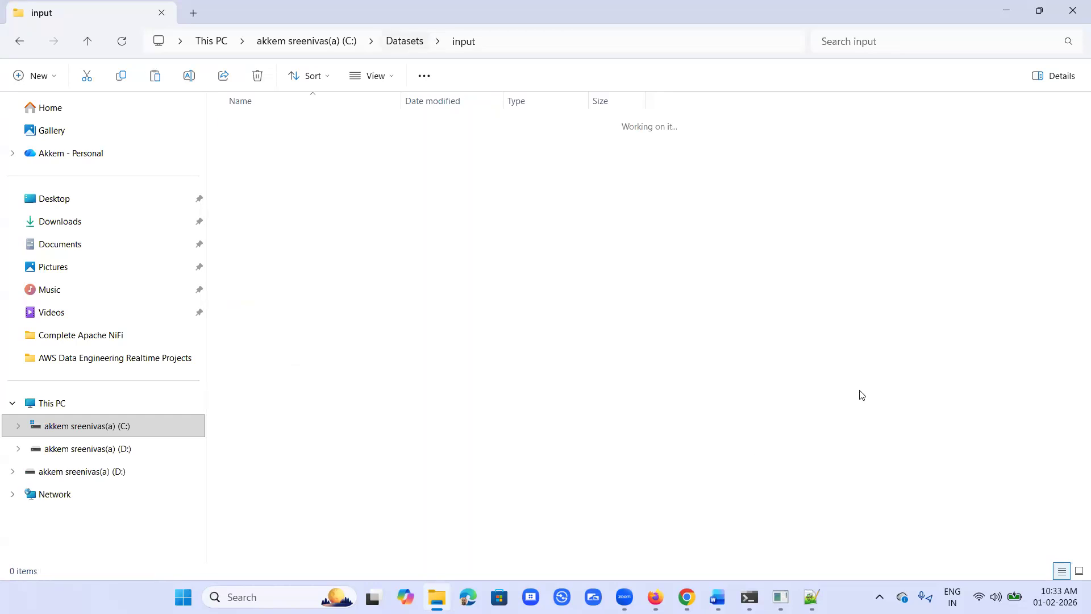
key("alt+Up")
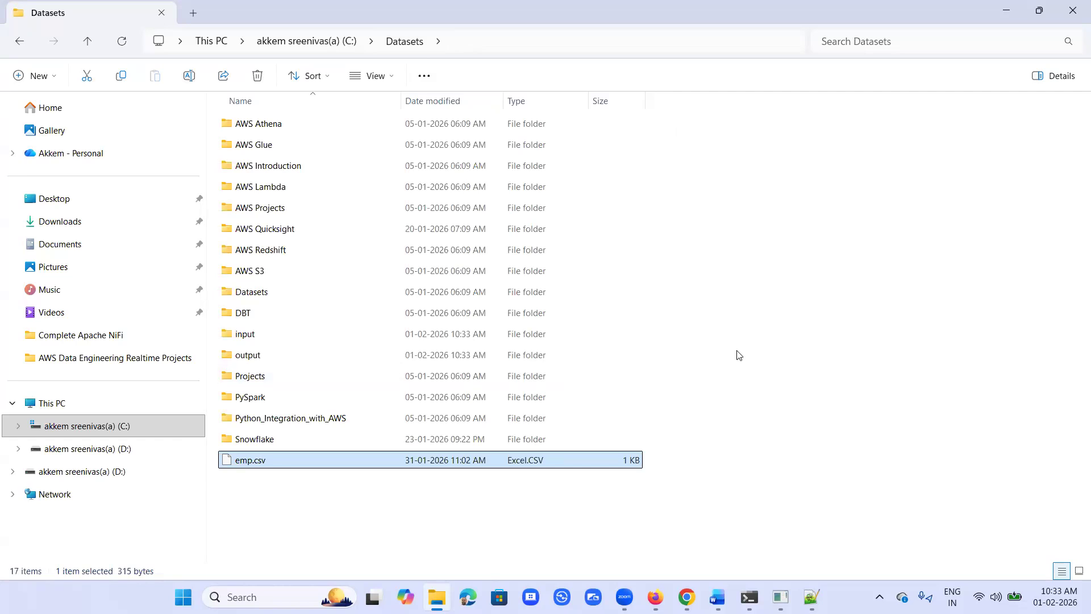
left_click(750, 368)
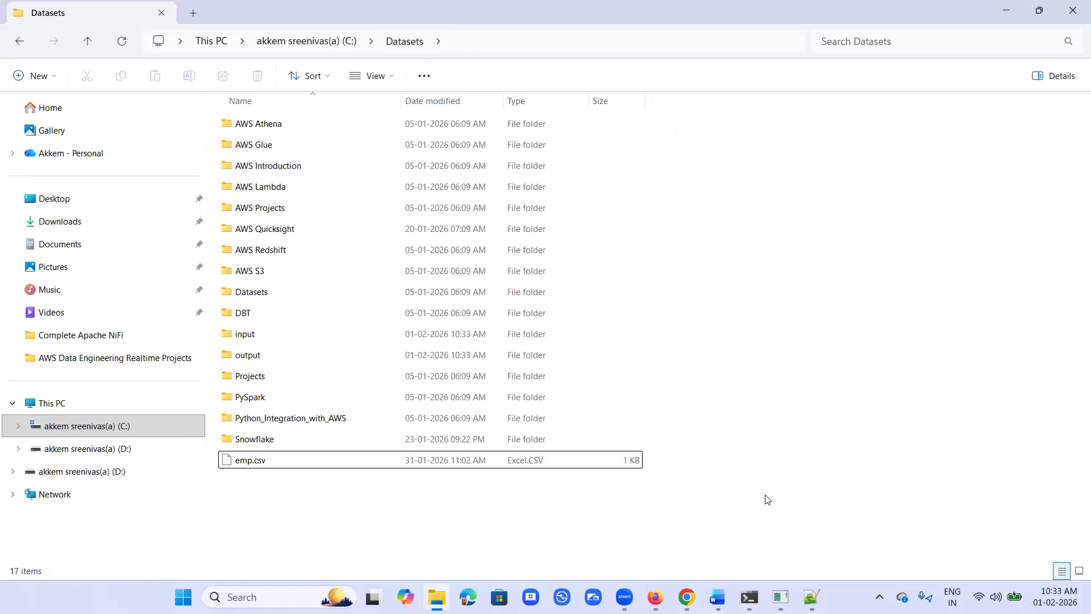
Step: Switch to NiFi in Chrome, add a GetFile processor to the flow and place it near the upper edge of the canvas
left_click(704, 571)
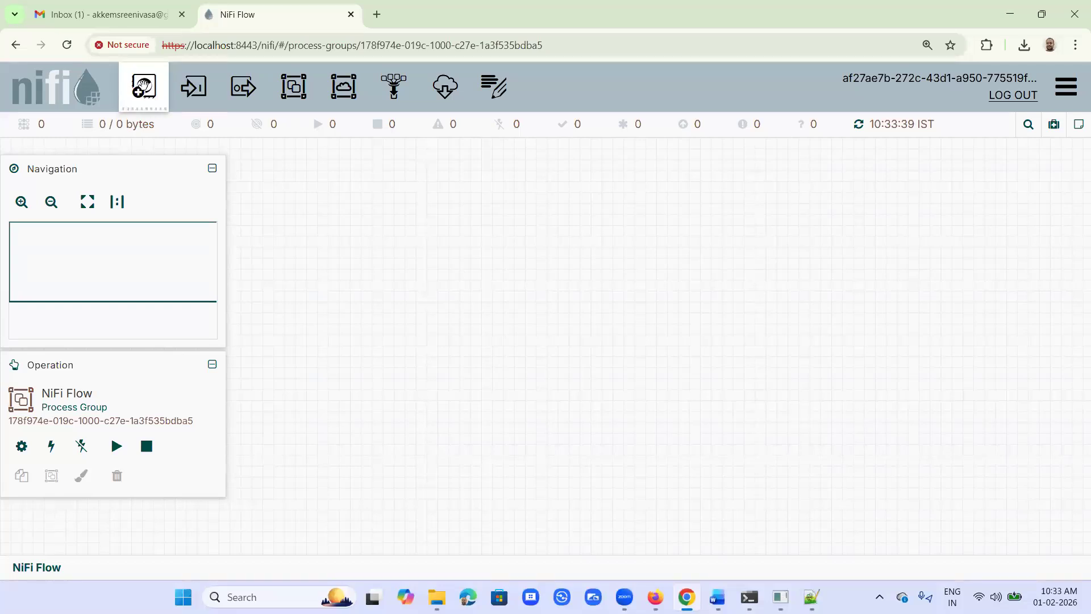
left_click_drag(143, 88, 604, 245)
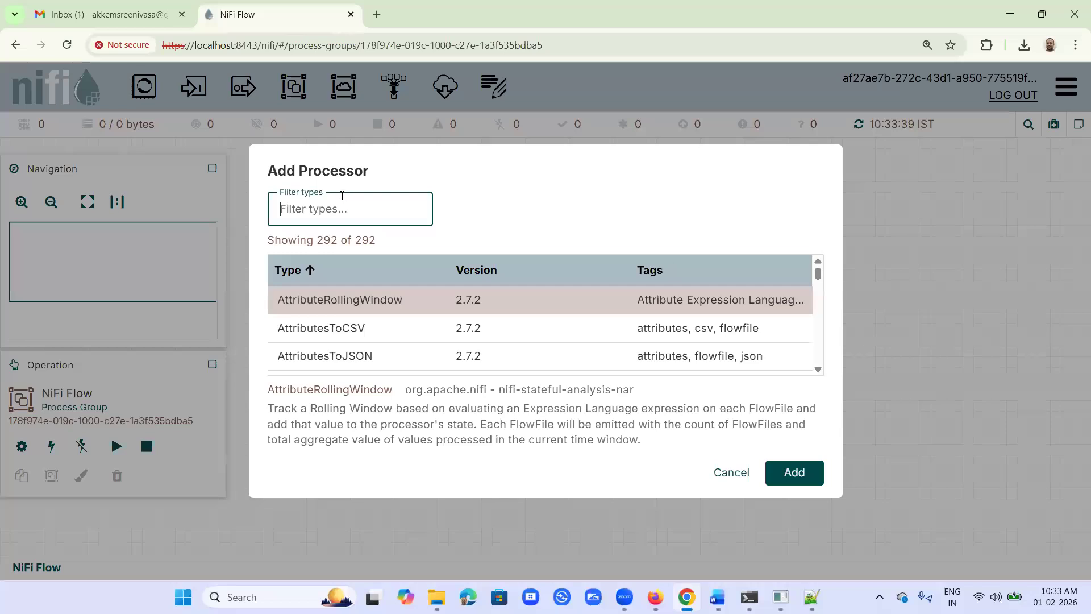
type("get")
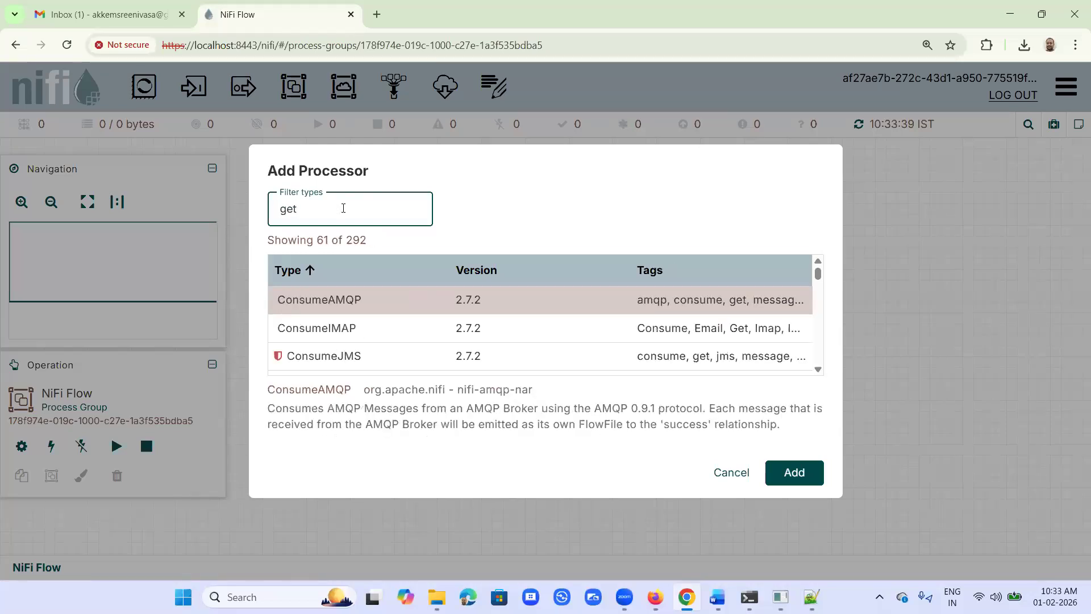
type("file")
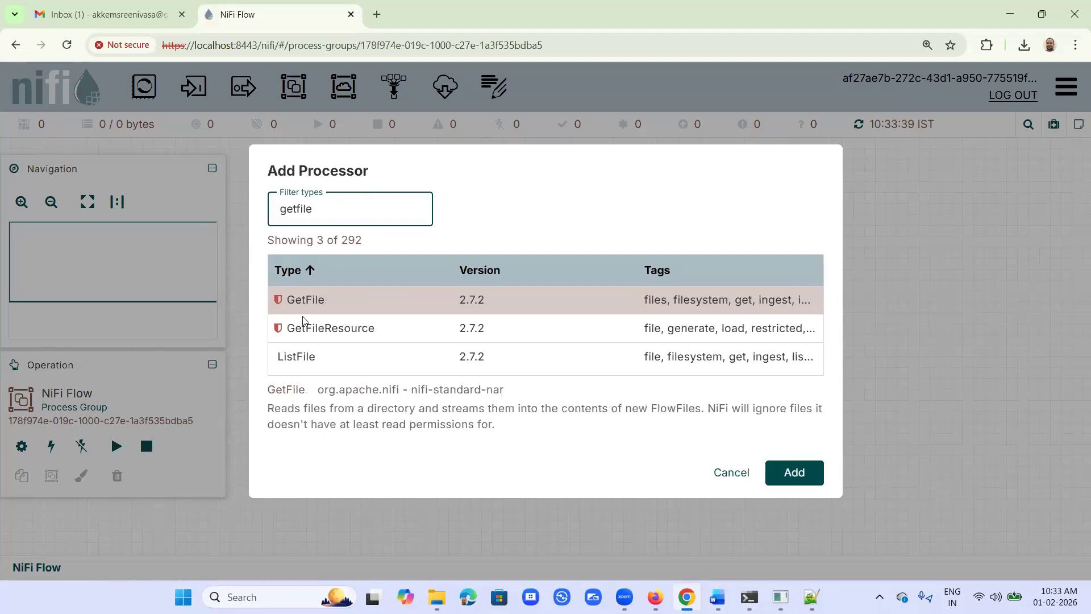
left_click(305, 300)
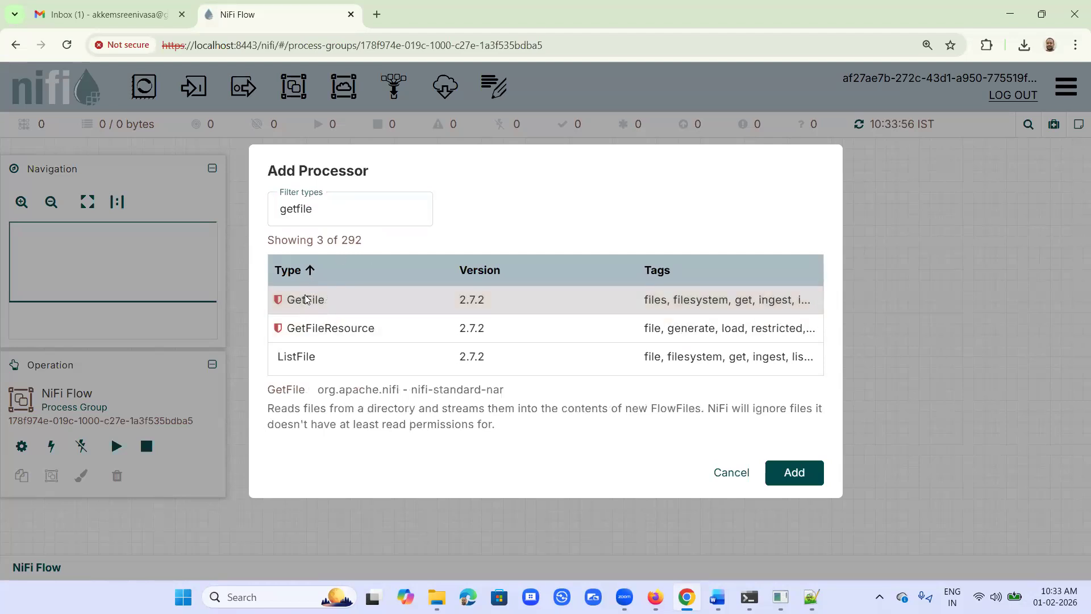
left_click(793, 474)
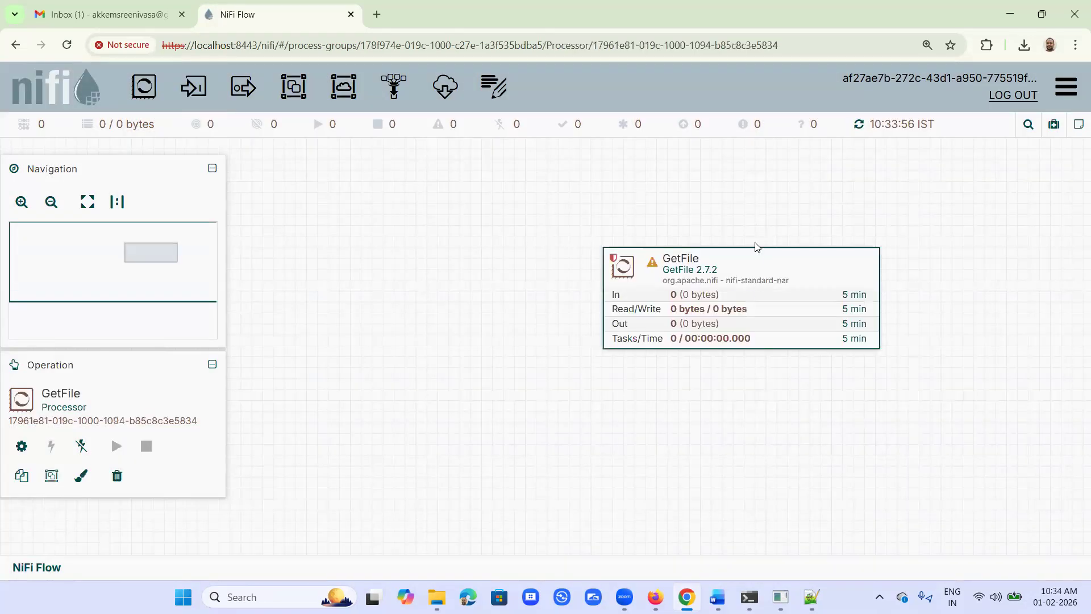
left_click_drag(756, 258, 534, 195)
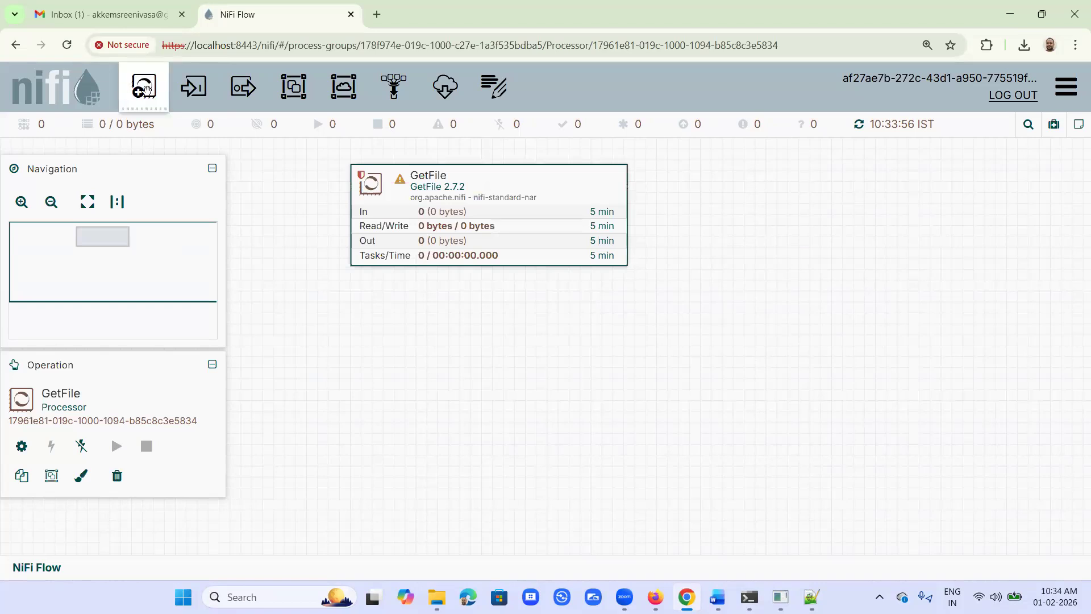
Step: Add a PutFile processor to the flow and align it directly below the GetFile processor
left_click_drag(145, 88, 446, 373)
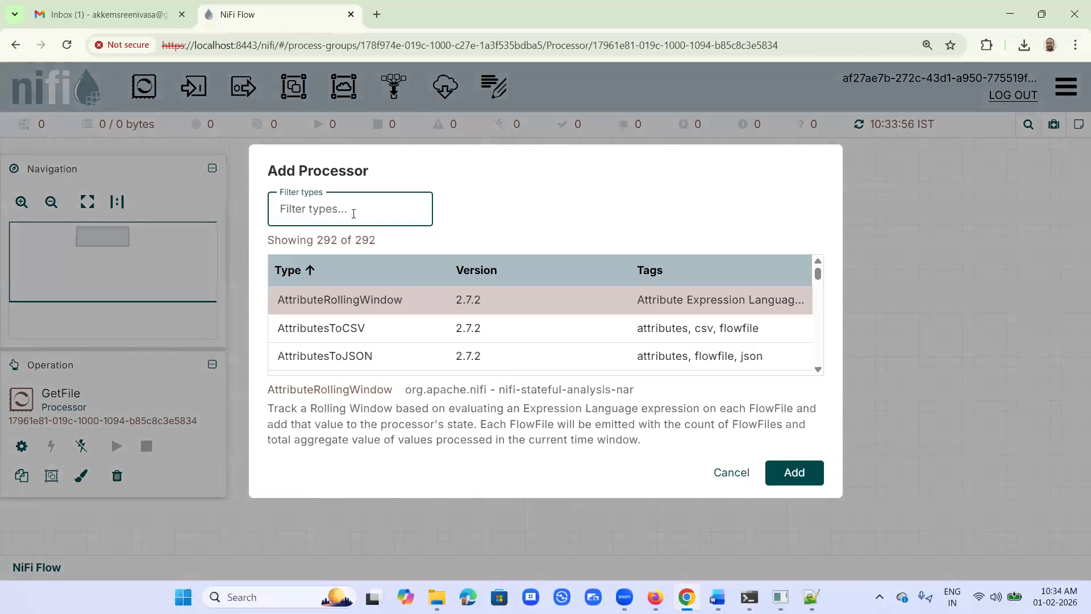
type("put")
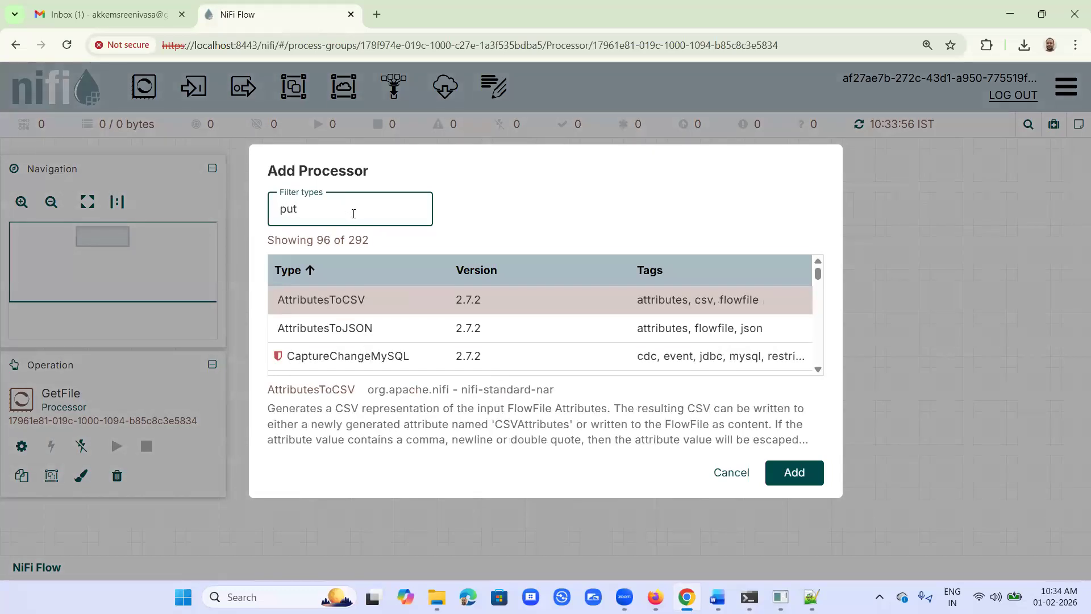
type("fi")
left_click(316, 302)
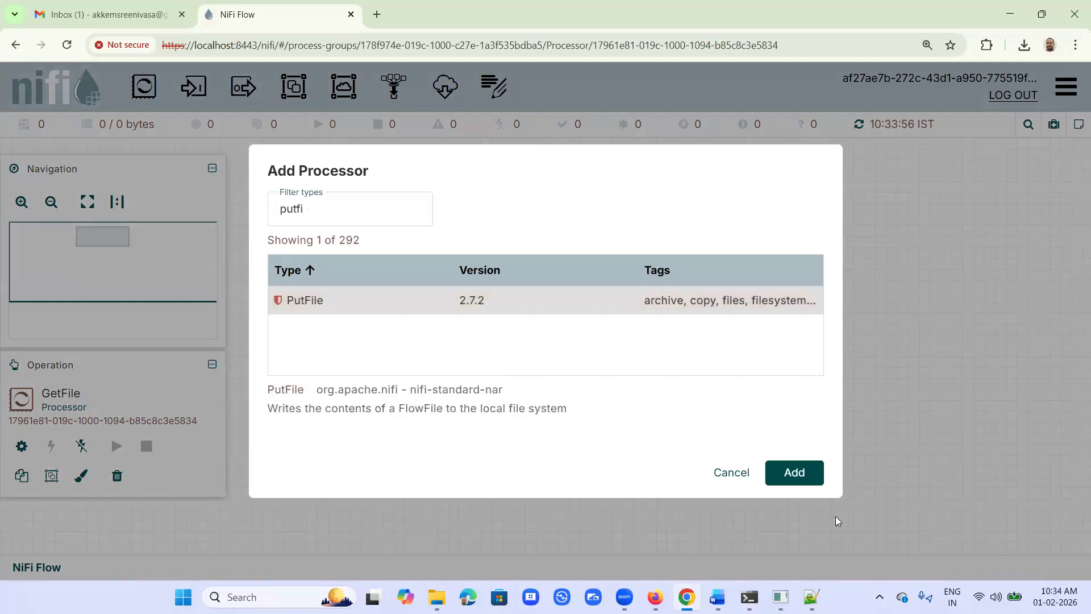
left_click(801, 473)
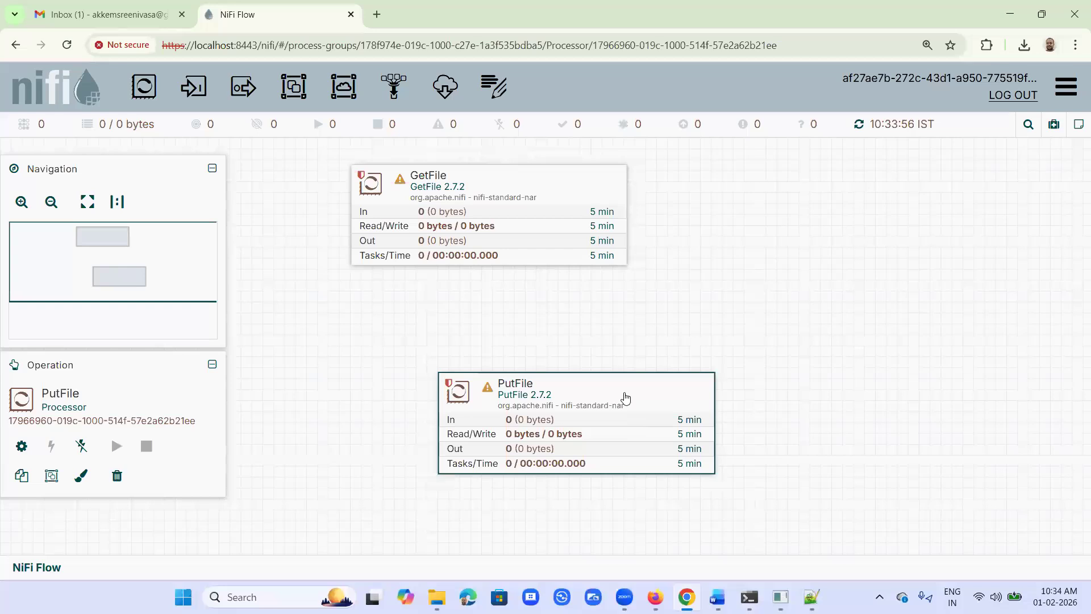
left_click_drag(574, 379, 538, 329)
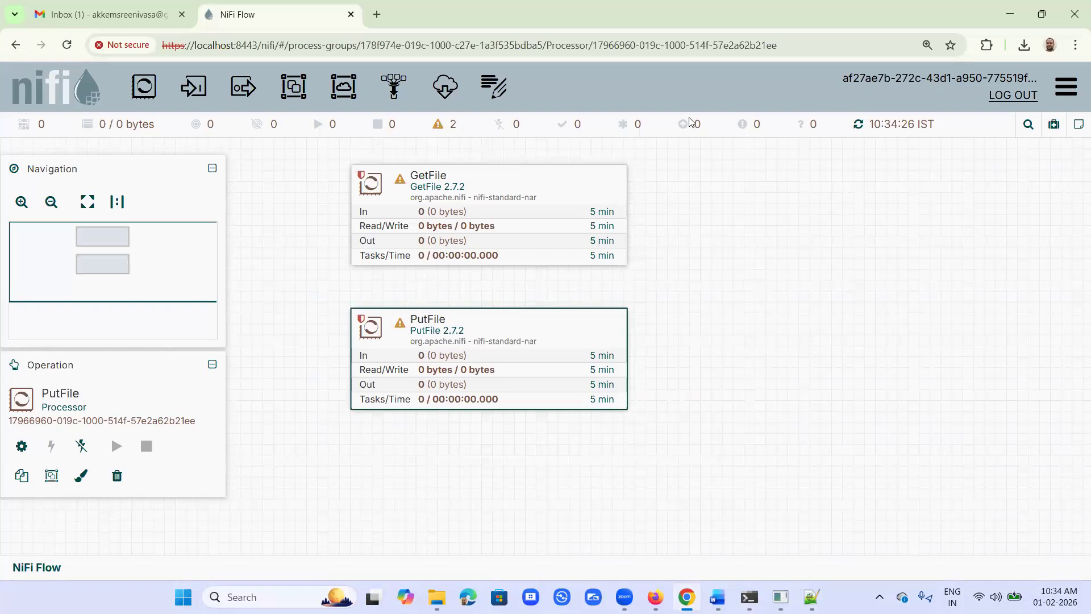
Step: Copy the input folder's path from File Explorer, set it as GetFile's Input Directory (C:\Datasets\input) in NiFi, and apply the change
left_click(587, 183)
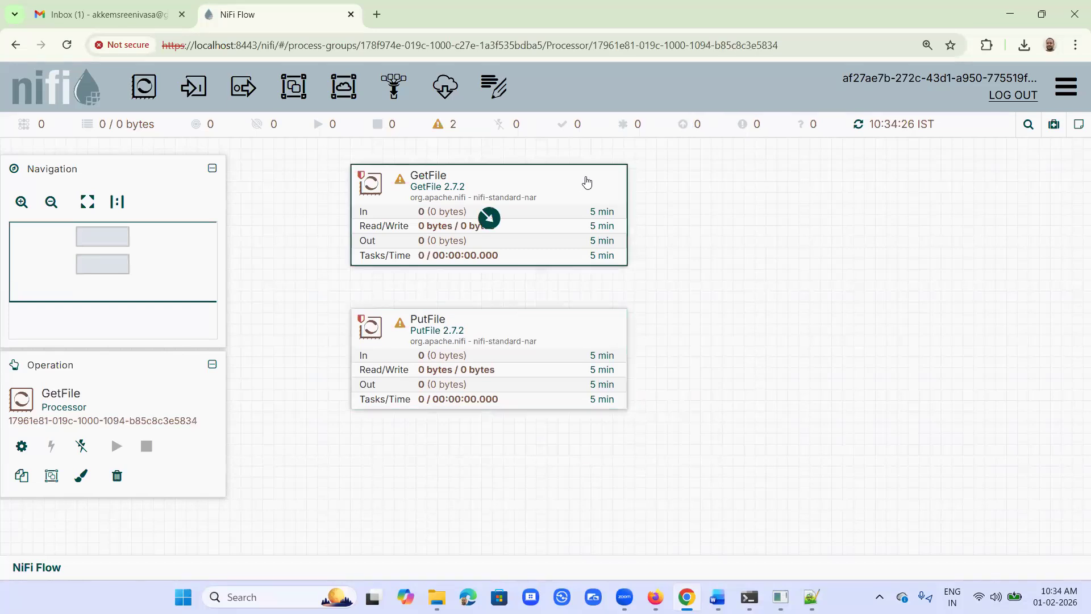
double_click(588, 182)
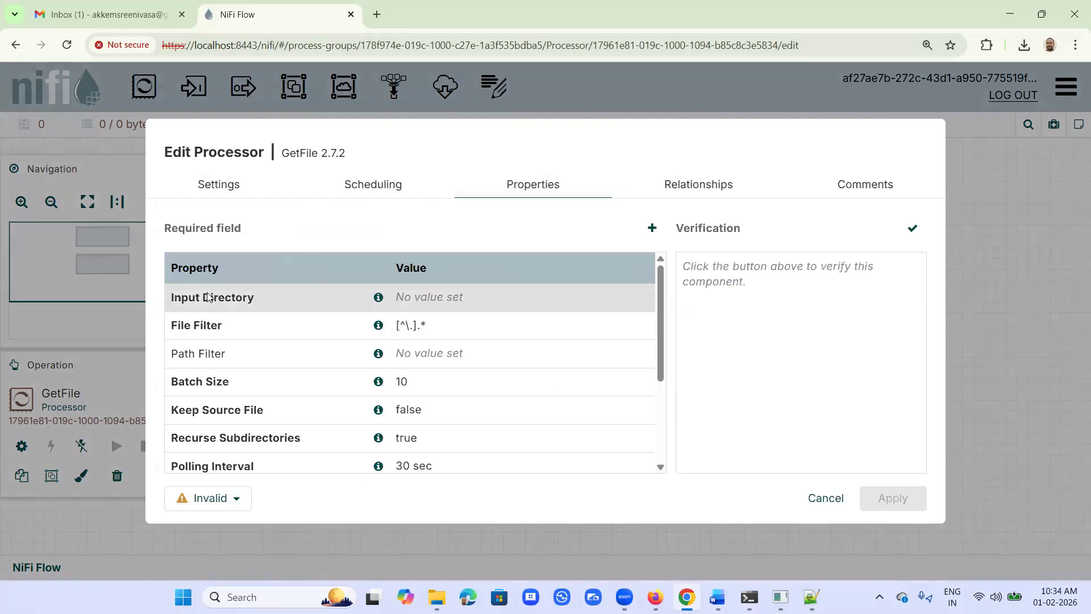
left_click(441, 298)
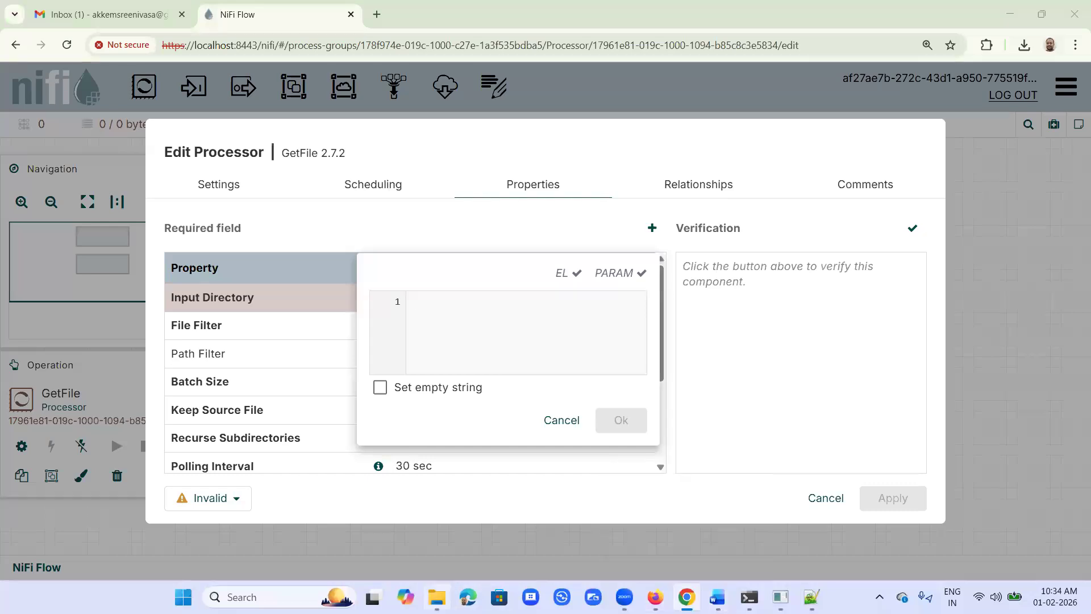
left_click(437, 597)
double_click(251, 331)
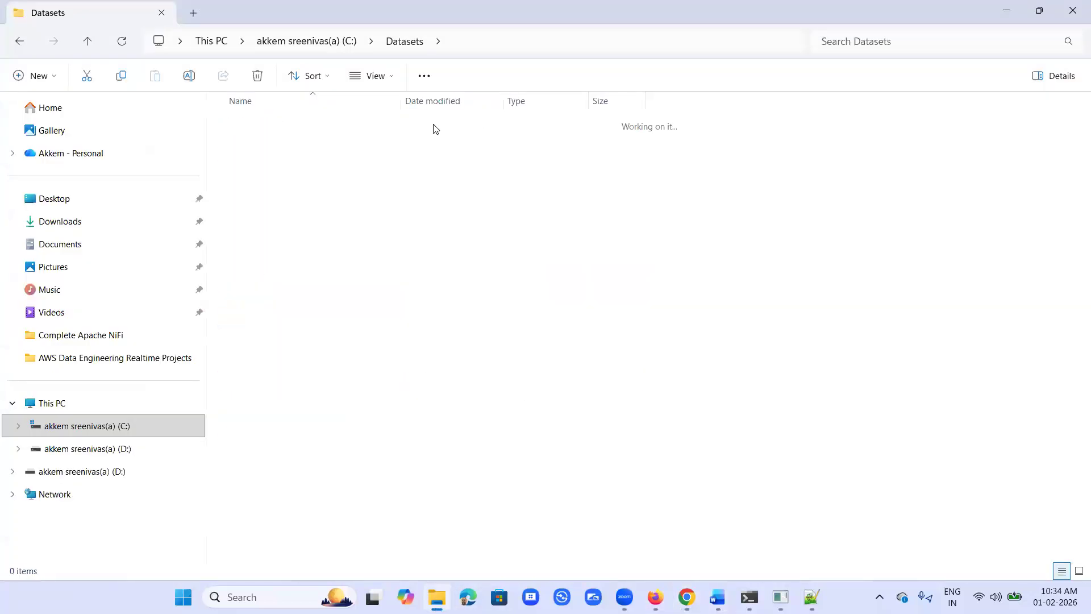
left_click(508, 41)
key("ctrl+c")
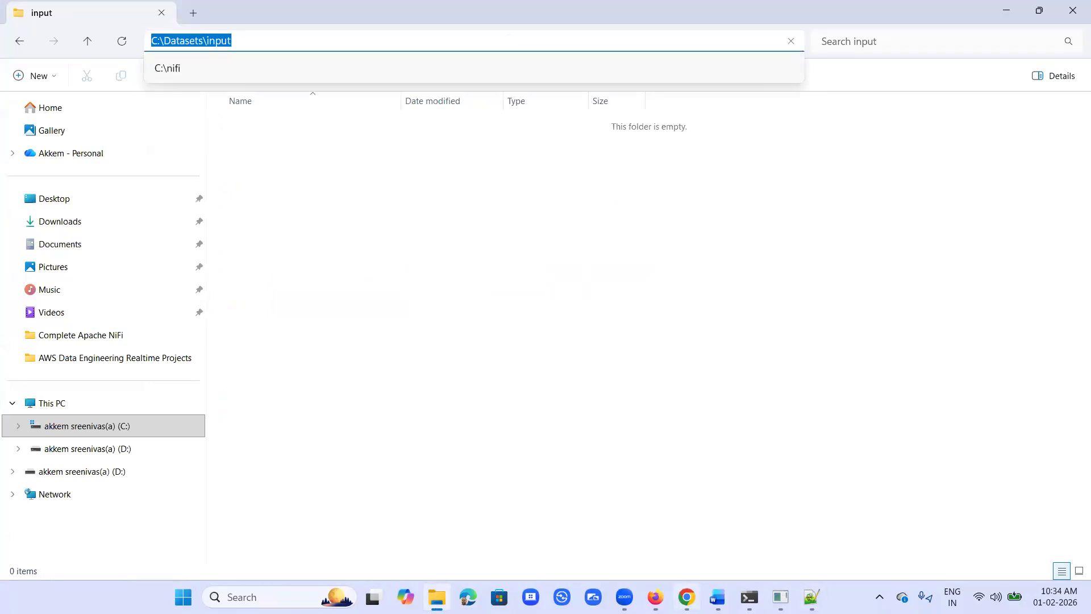
left_click(687, 597)
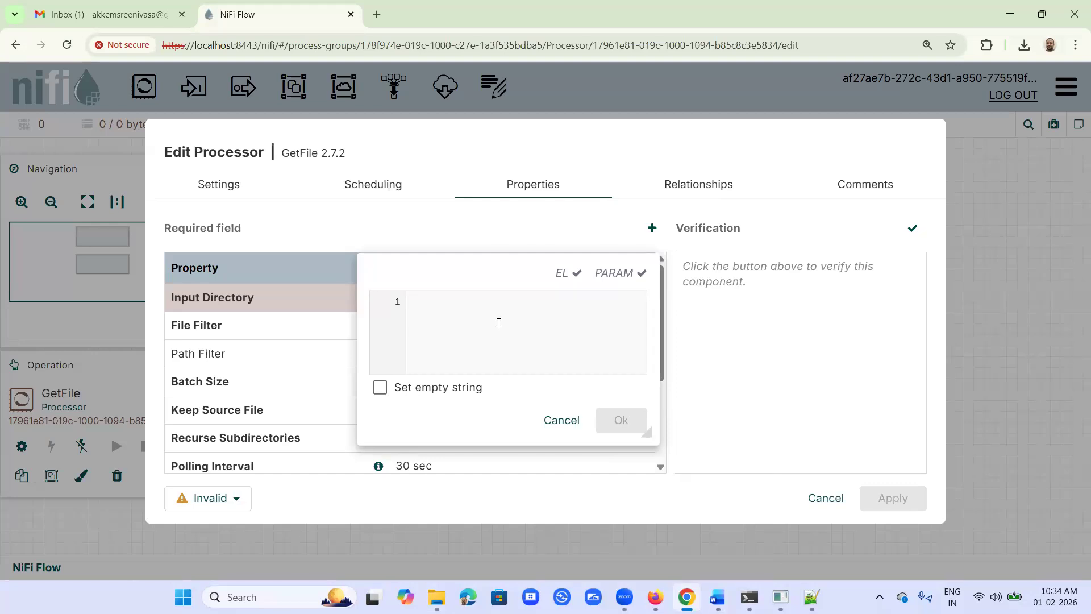
key("ctrl+v")
left_click(619, 422)
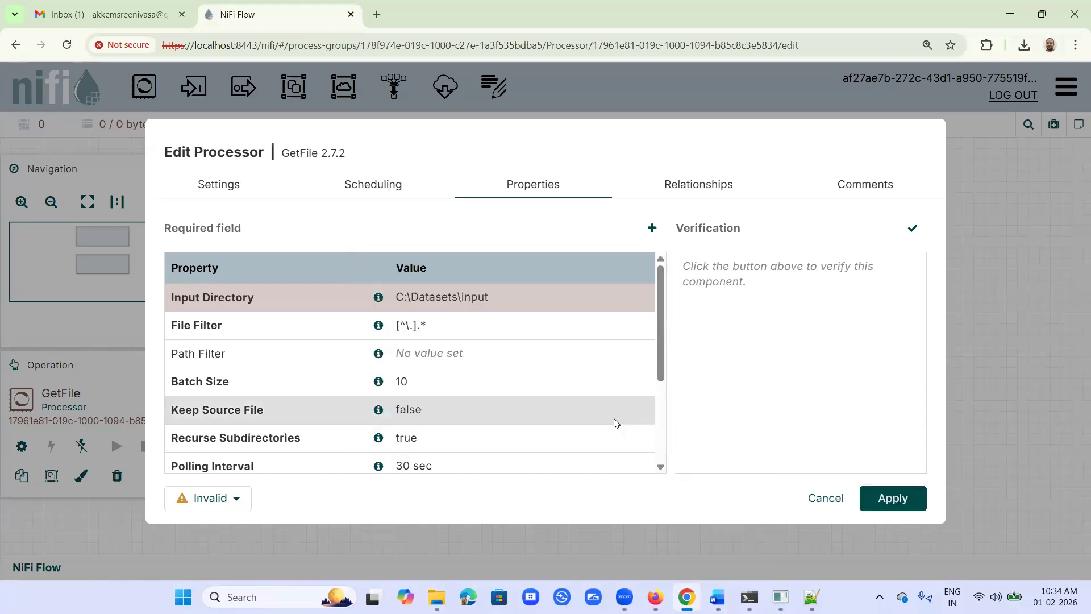
left_click(888, 501)
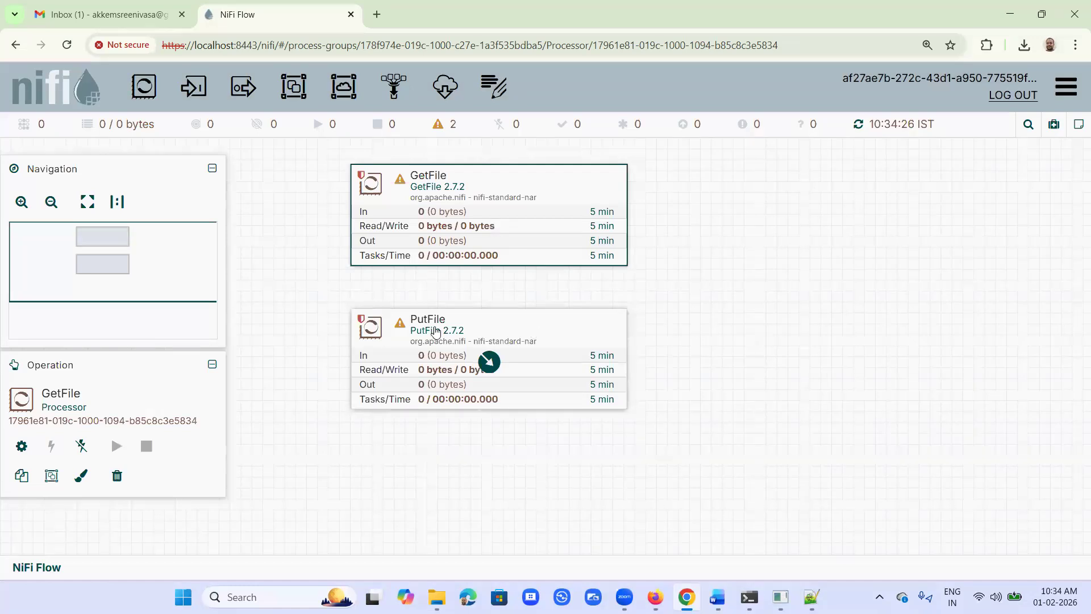
Step: Copy the output folder's path from File Explorer, set it as PutFile's Directory (C:\Datasets\output) in NiFi, and apply the change
left_click(503, 325)
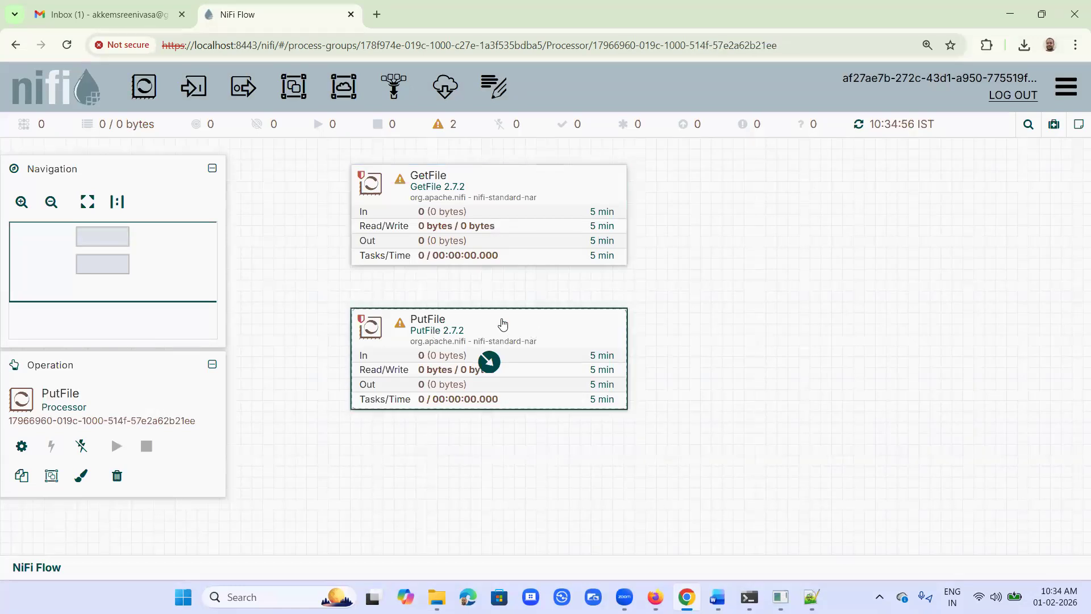
double_click(533, 328)
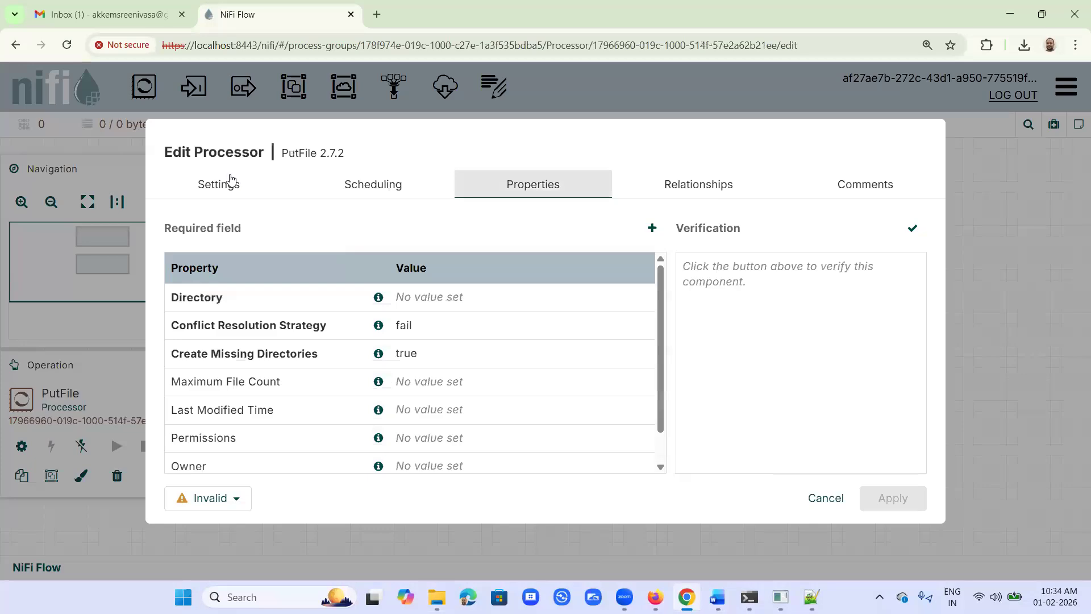
left_click(224, 185)
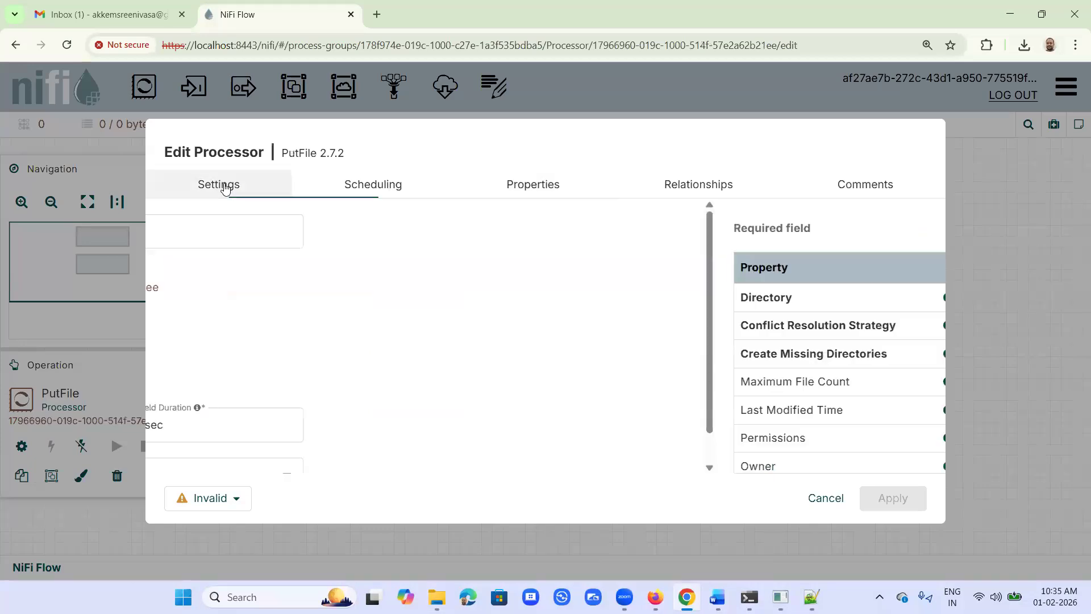
left_click(520, 194)
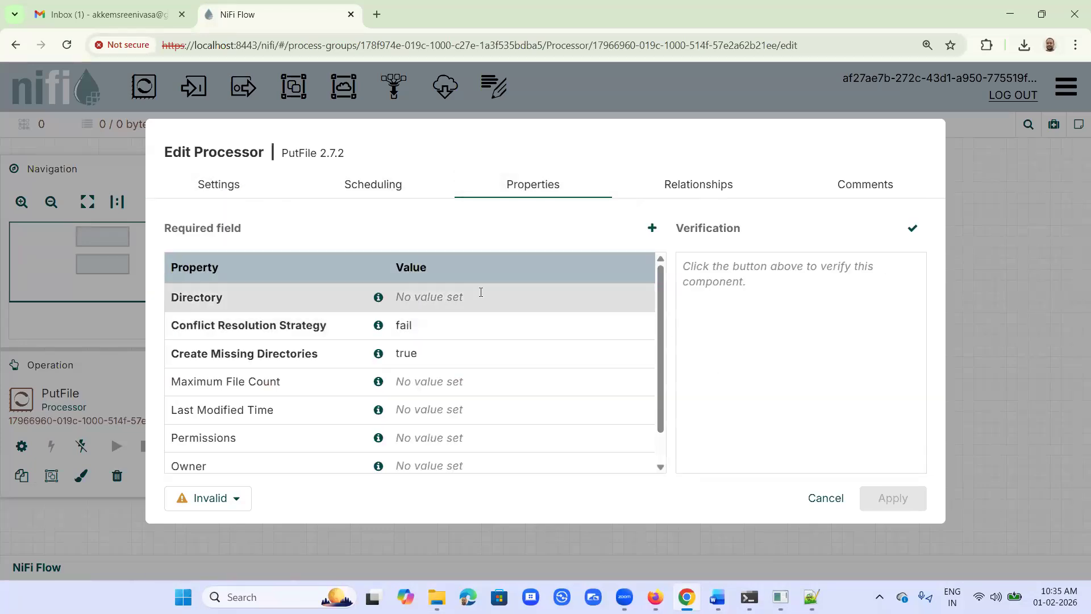
left_click(479, 296)
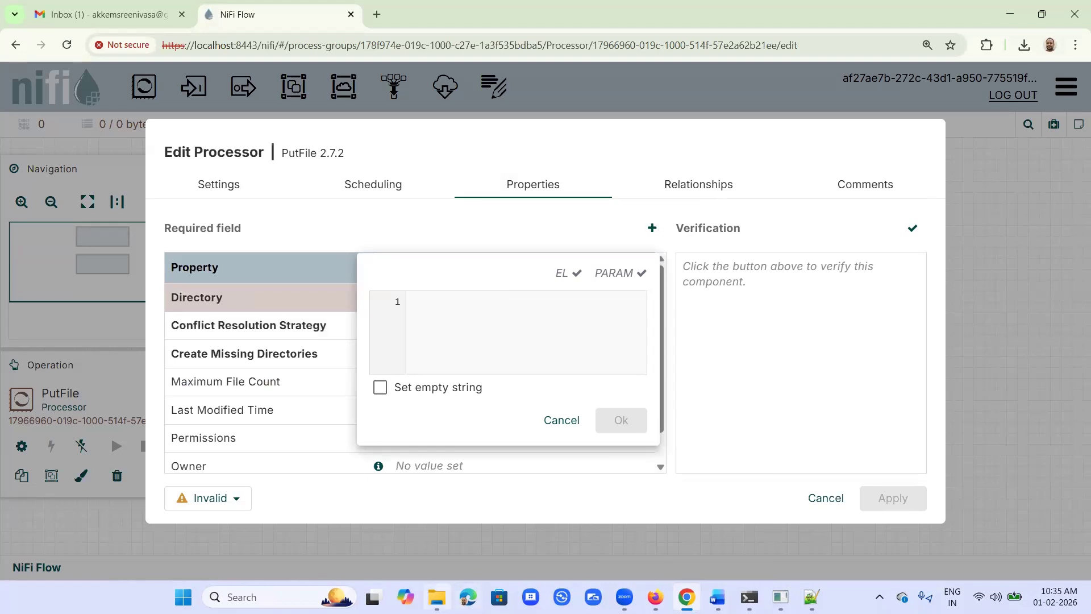
left_click(437, 597)
left_click(402, 48)
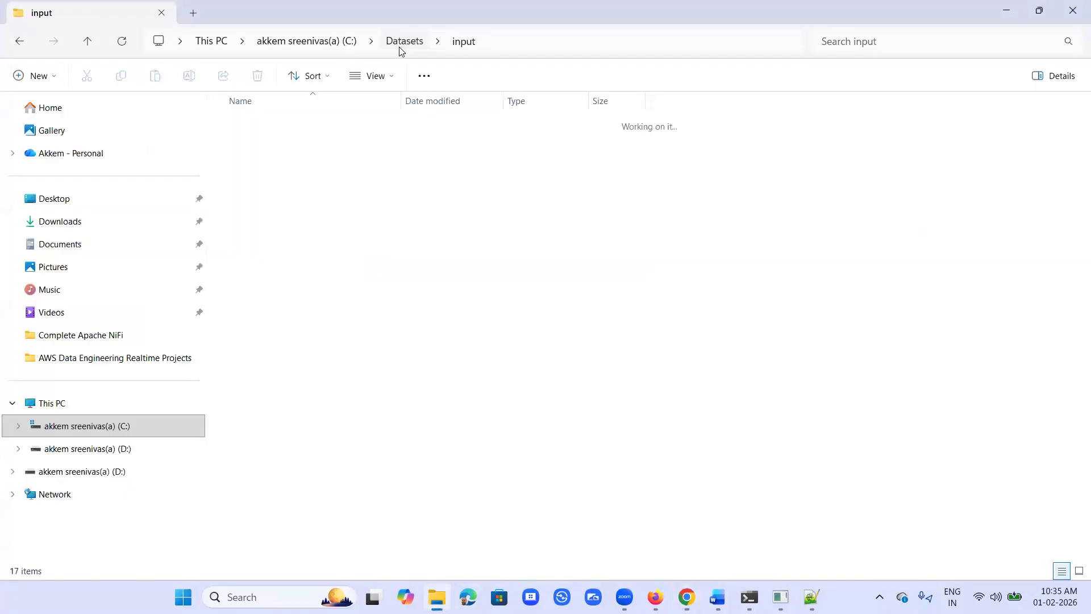
double_click(248, 356)
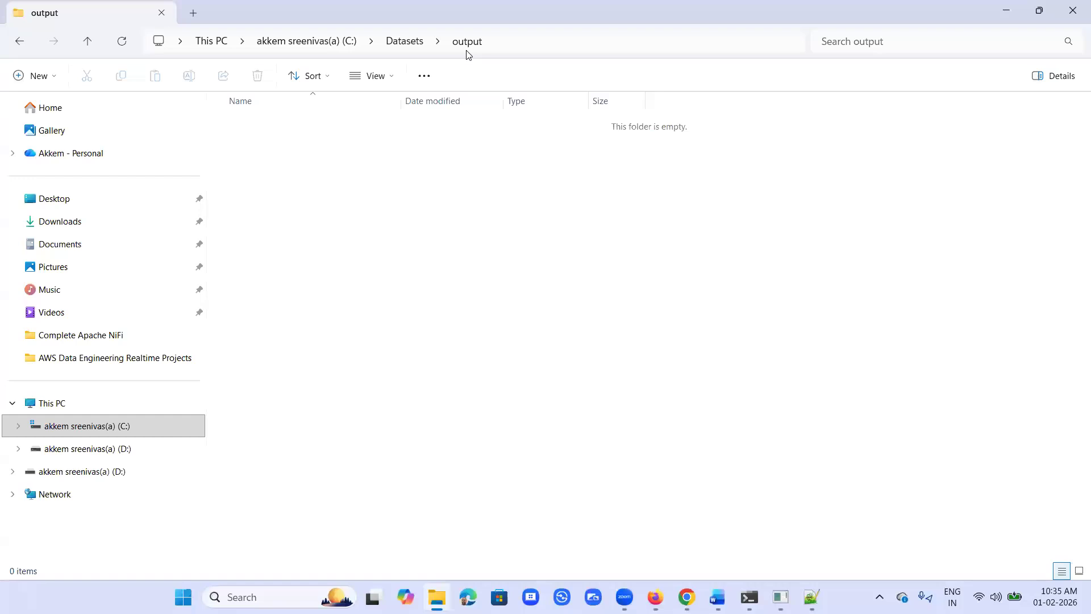
left_click(510, 45)
key("ctrl+c")
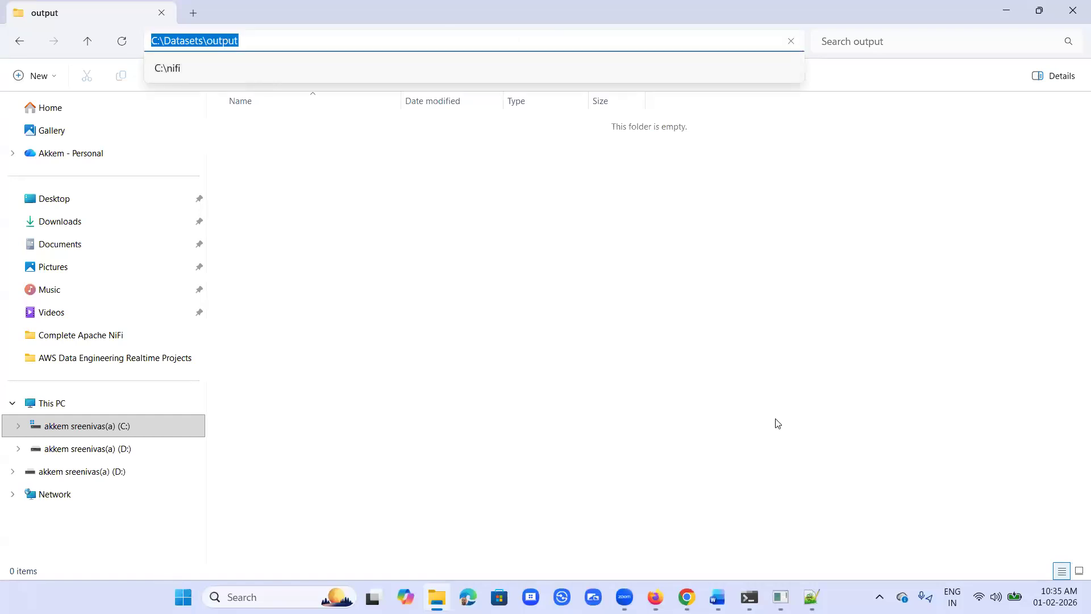
left_click(687, 597)
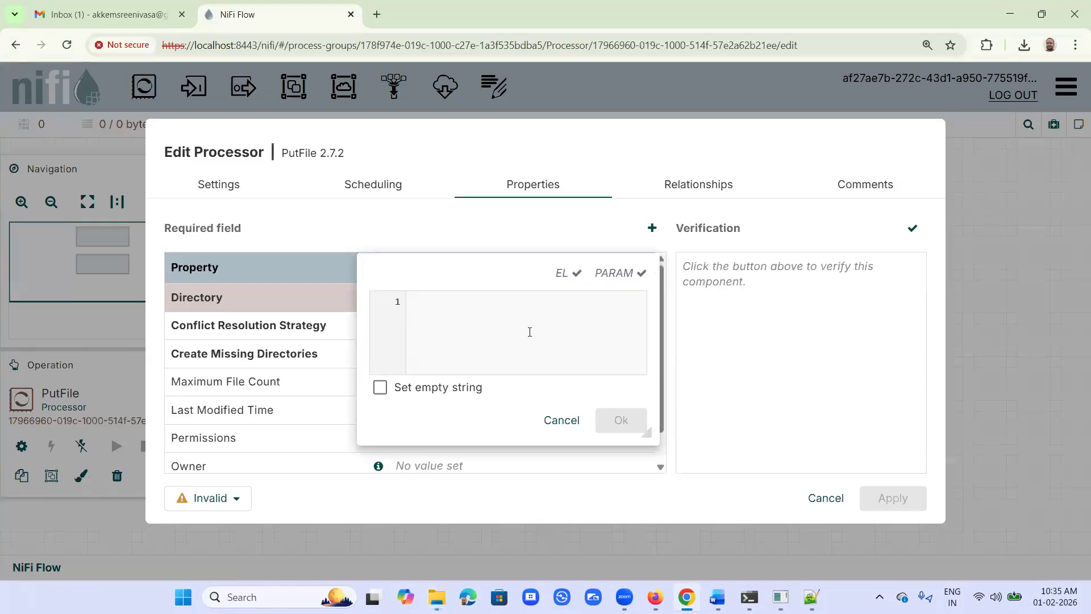
key("ctrl+v")
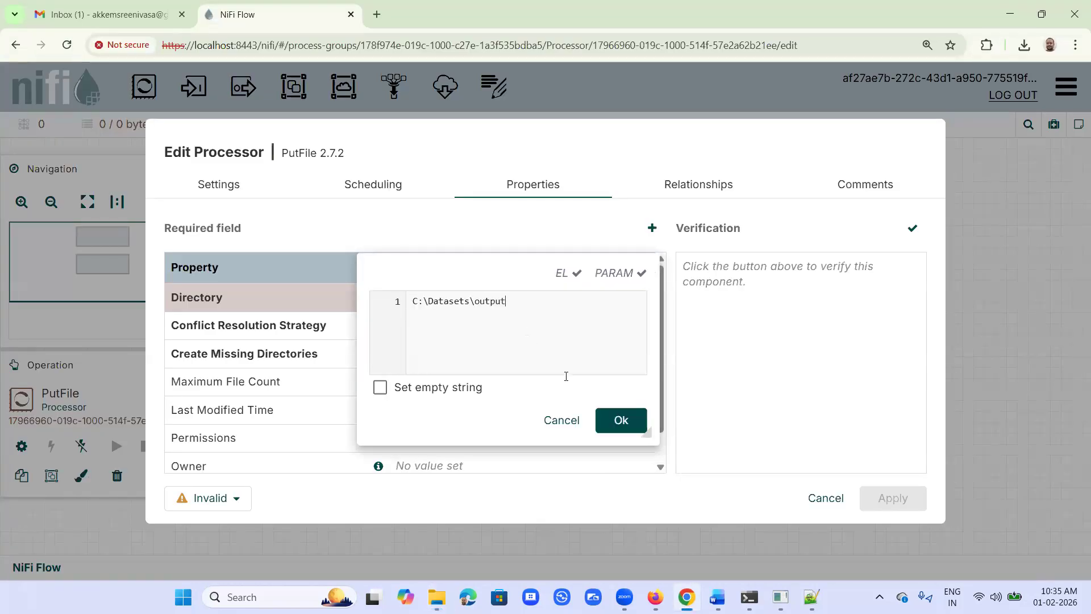
left_click(623, 422)
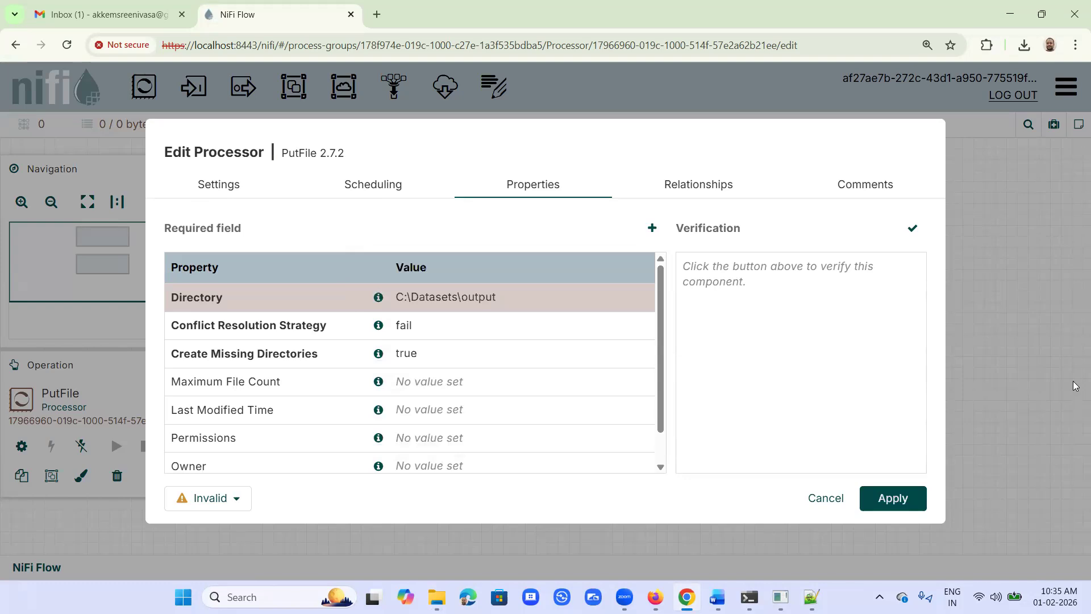
left_click(898, 498)
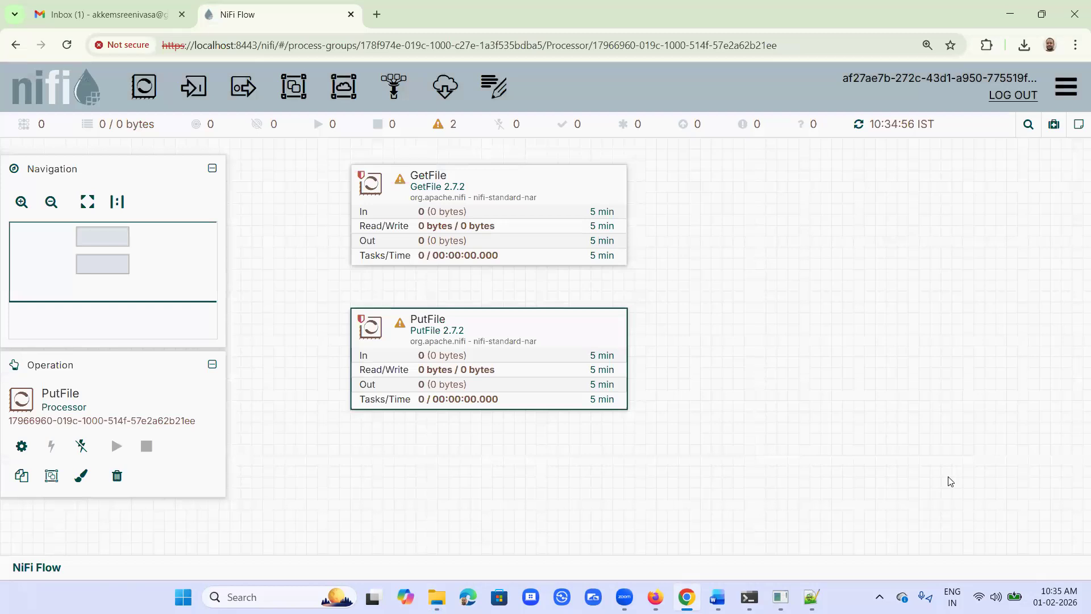
Step: Connect GetFile to PutFile through the success relationship with default connection settings, and start the GetFile processor
mouse_move(525, 210)
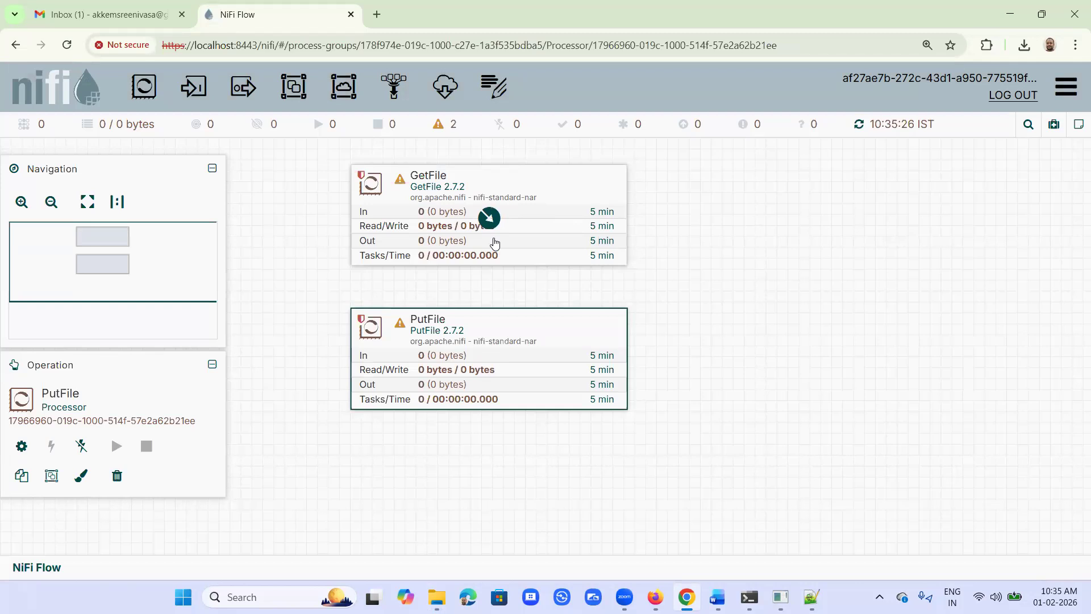
left_click_drag(489, 222, 481, 330)
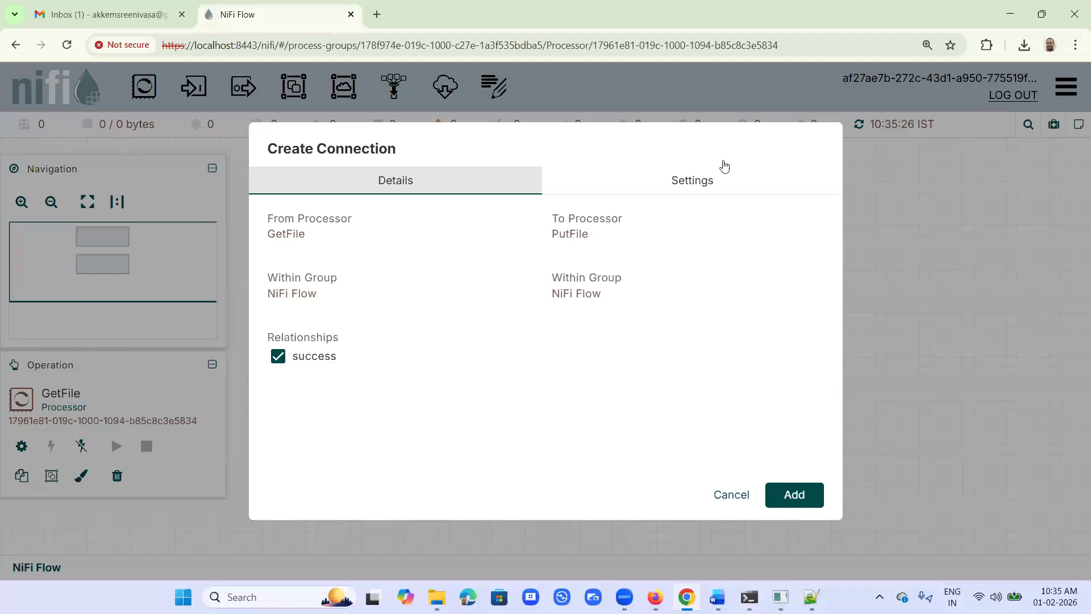
left_click(709, 188)
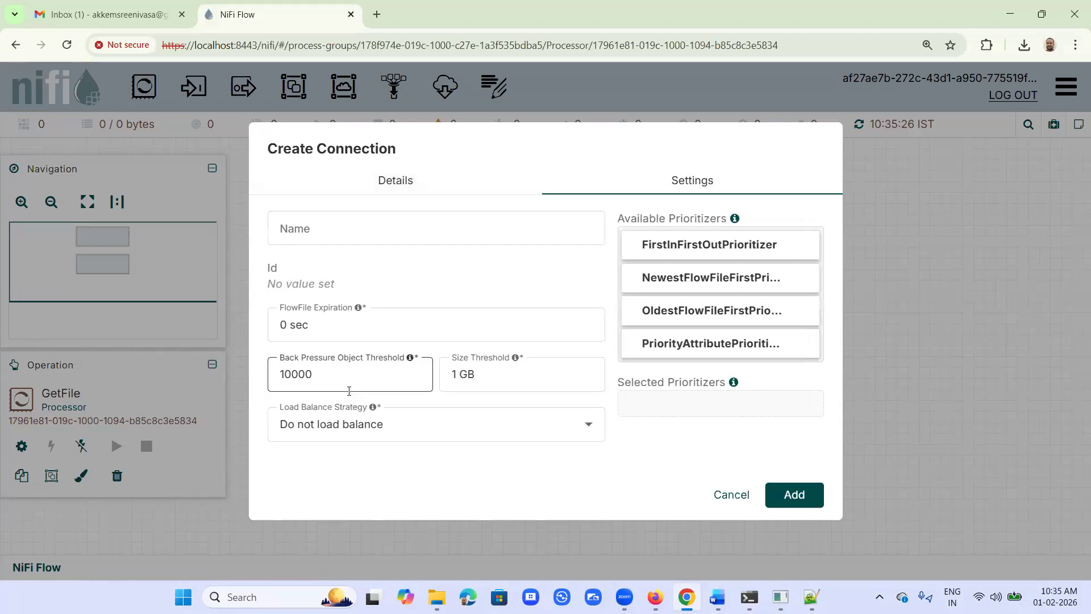
left_click(383, 186)
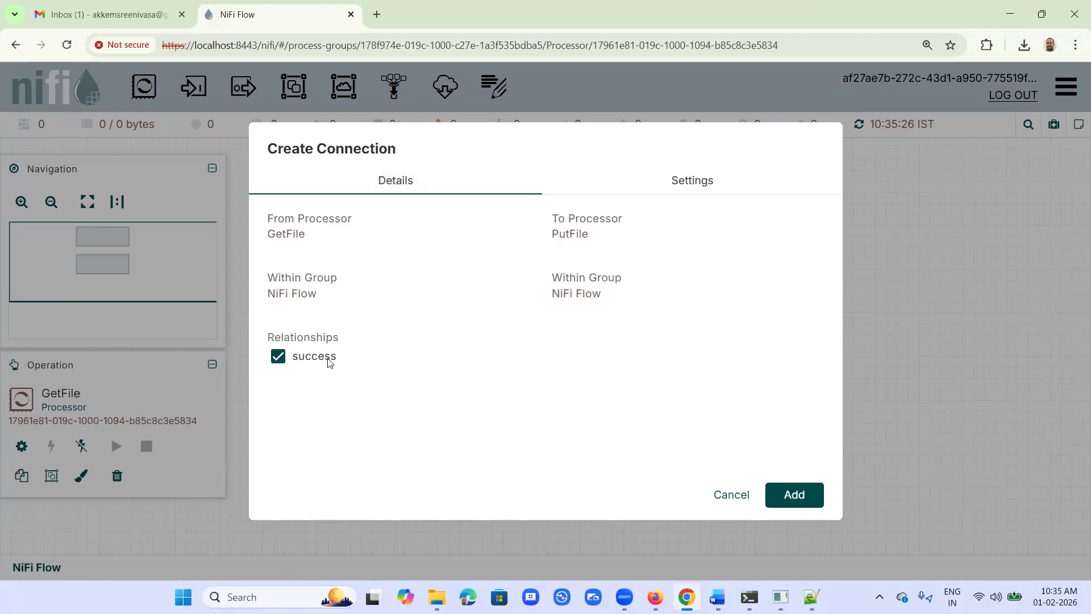
left_click(813, 497)
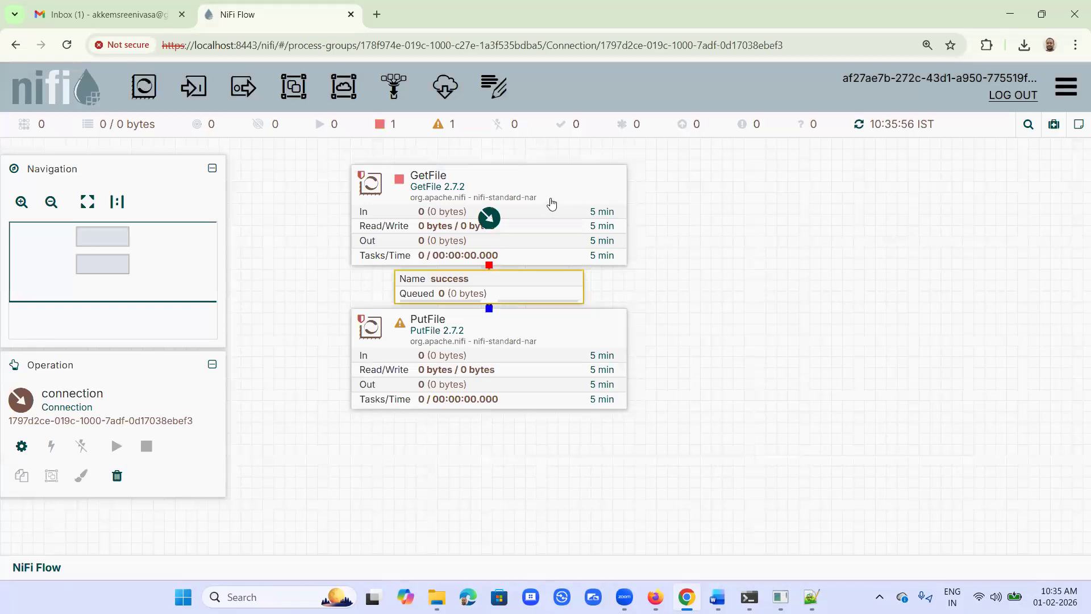
right_click(400, 183)
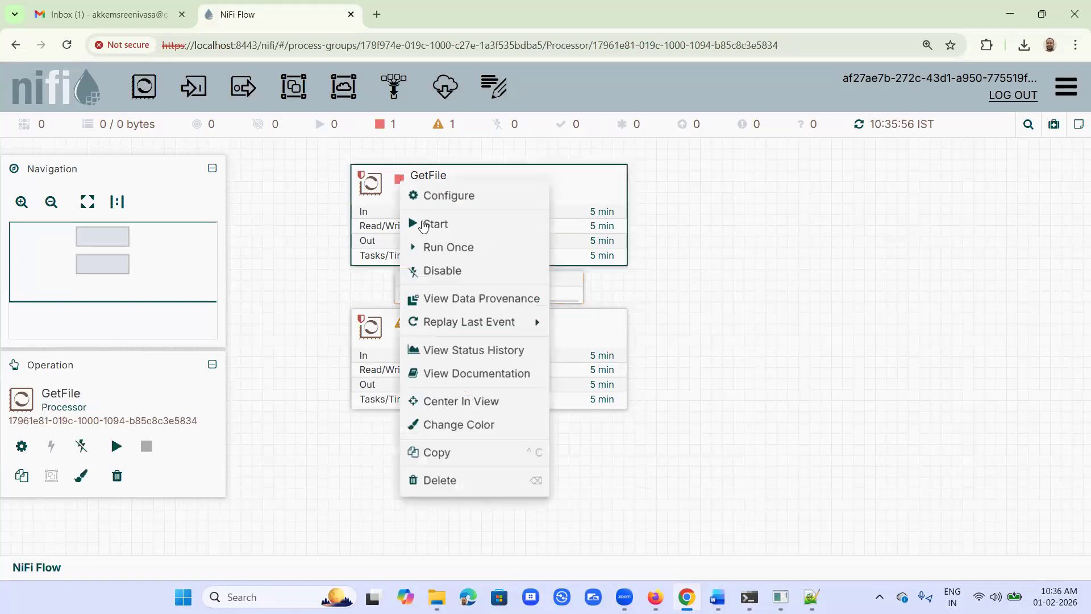
left_click(424, 223)
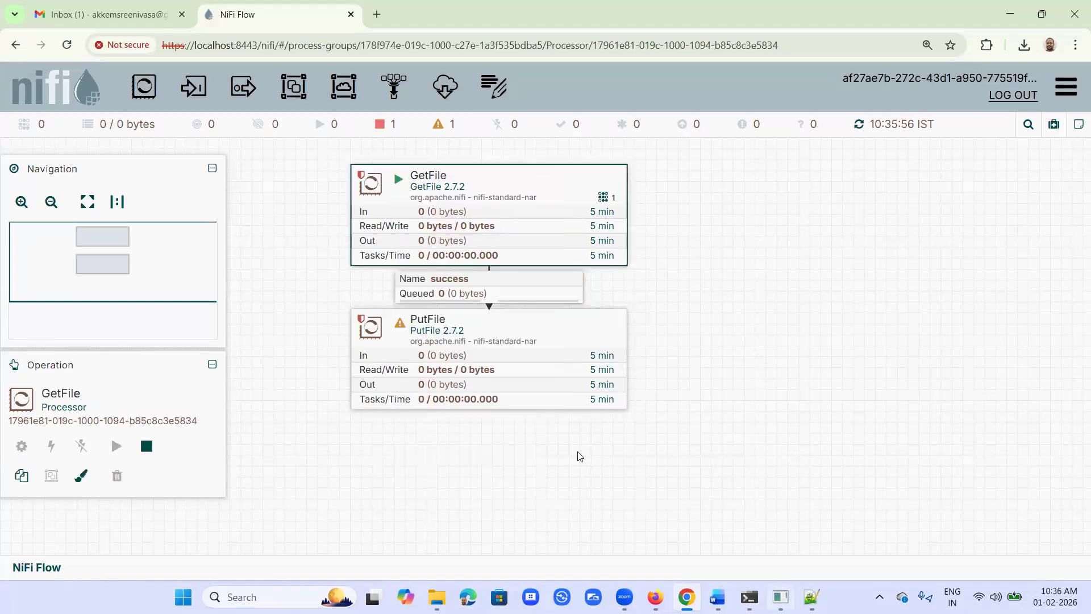
Step: In File Explorer, restore the window to a smaller size, move emp.csv from Datasets into its input folder, and return to NiFi
left_click(437, 597)
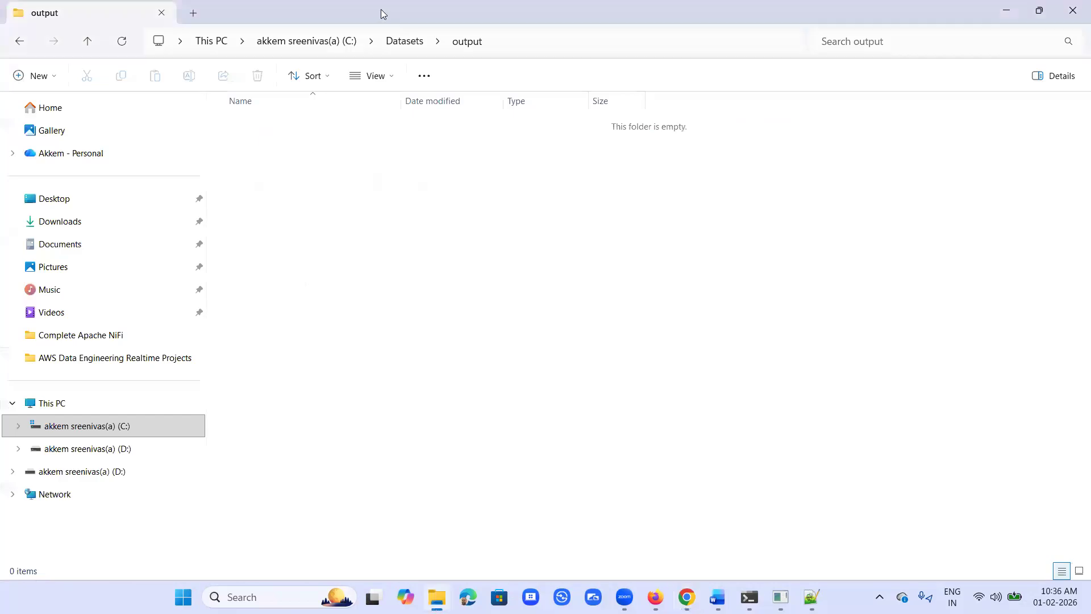
double_click(381, 9)
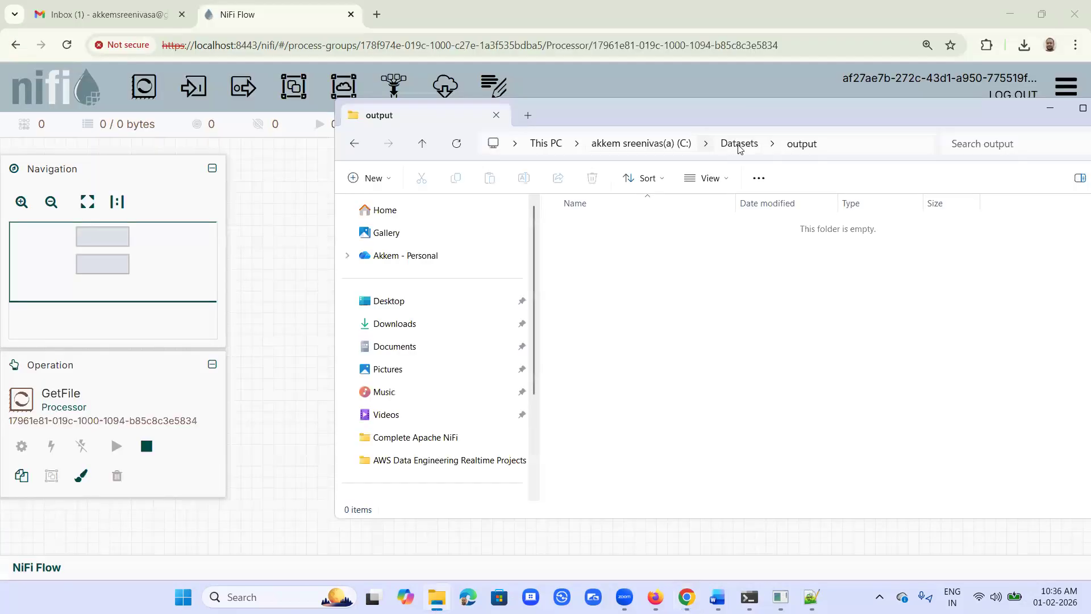
left_click(739, 143)
scroll(653, 429, "down", 2)
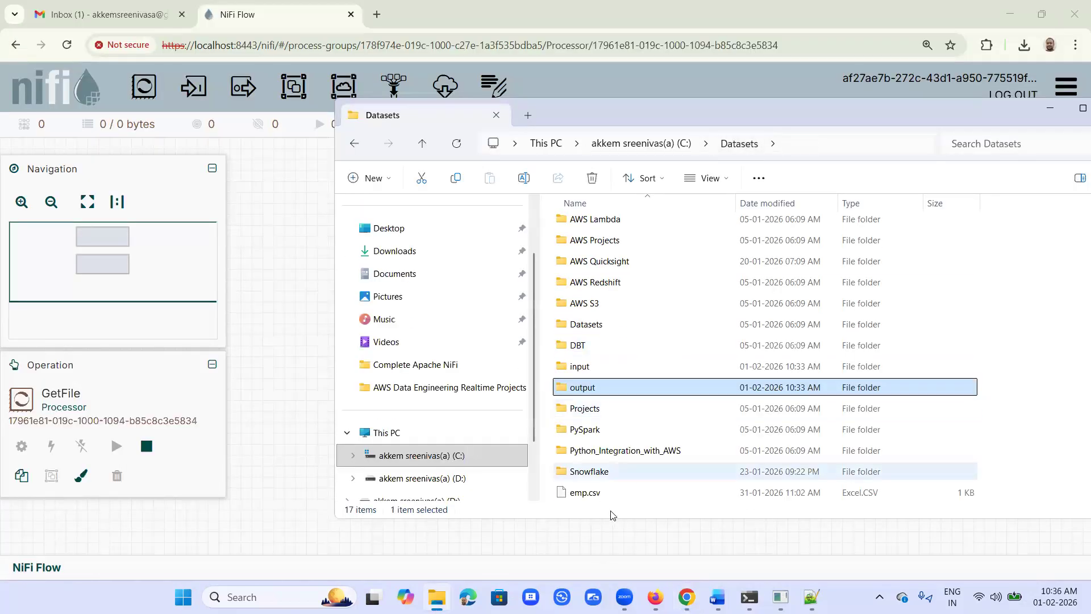
right_click(590, 494)
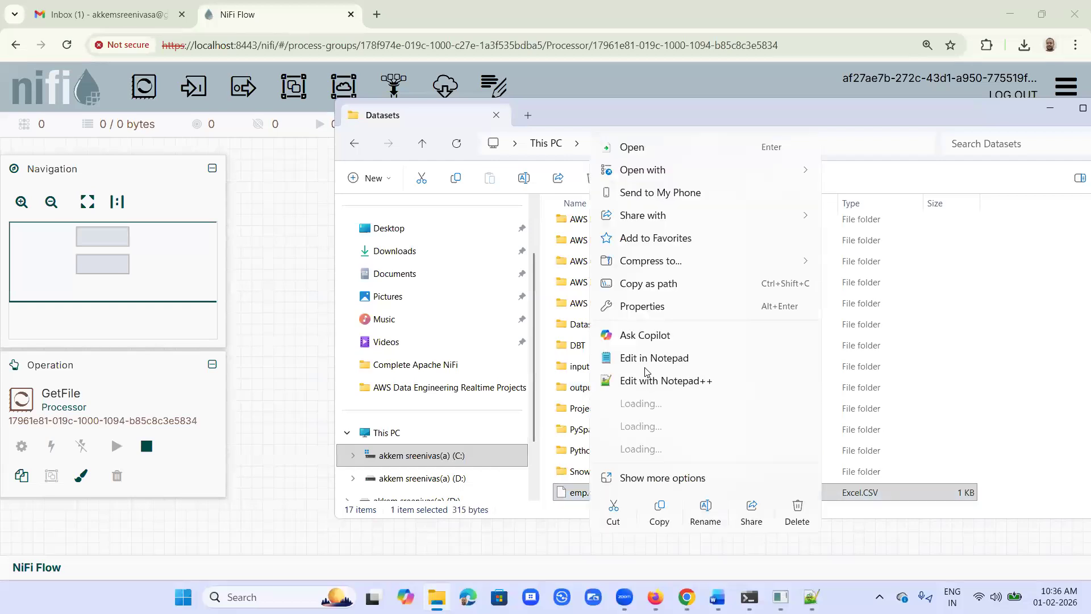
left_click(613, 515)
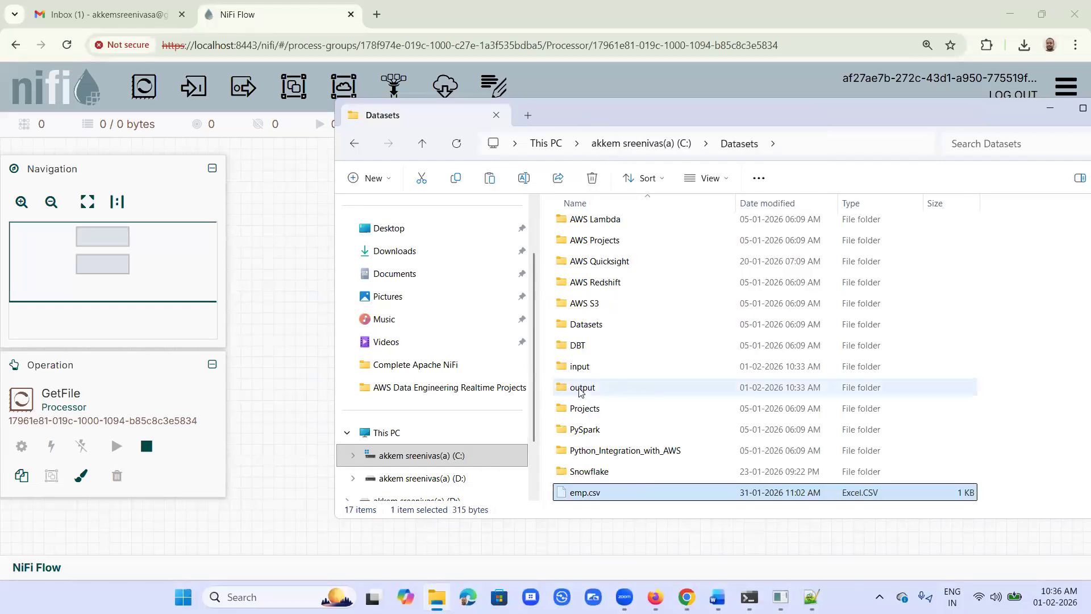
double_click(585, 368)
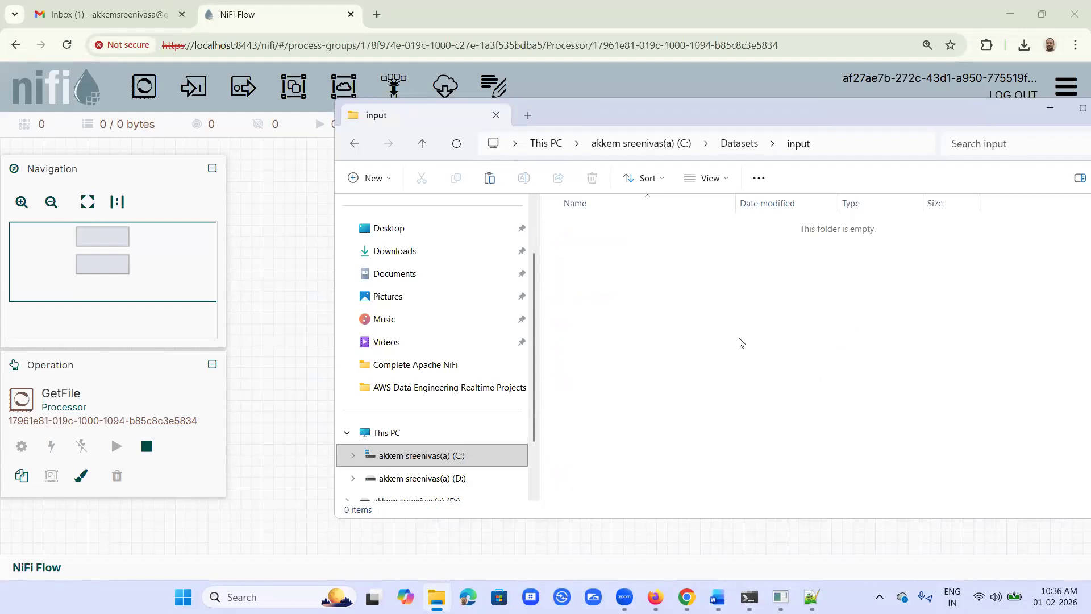
key("ctrl+v")
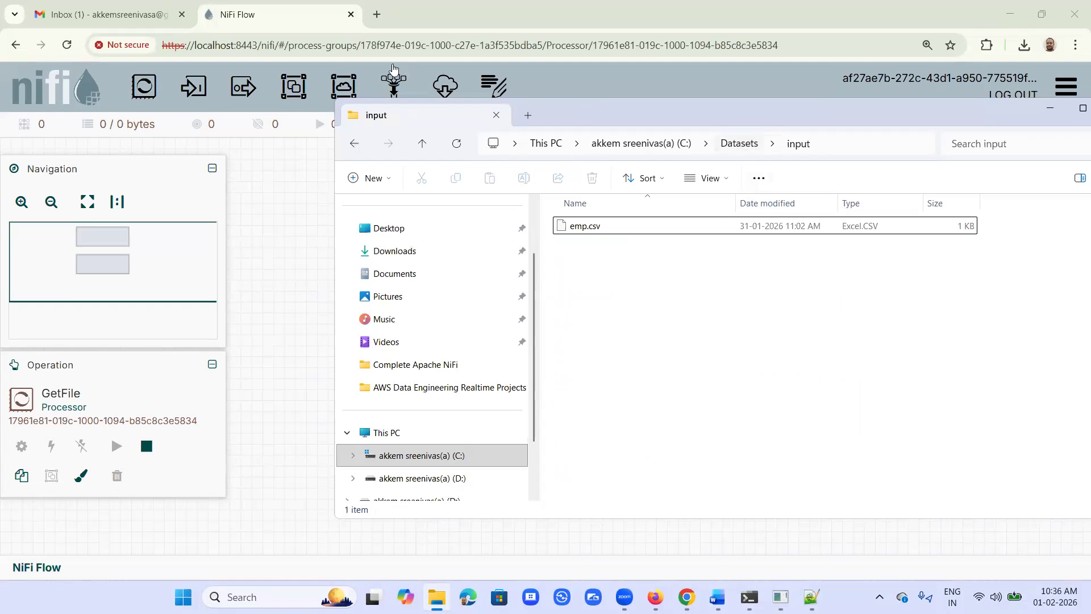
left_click(263, 226)
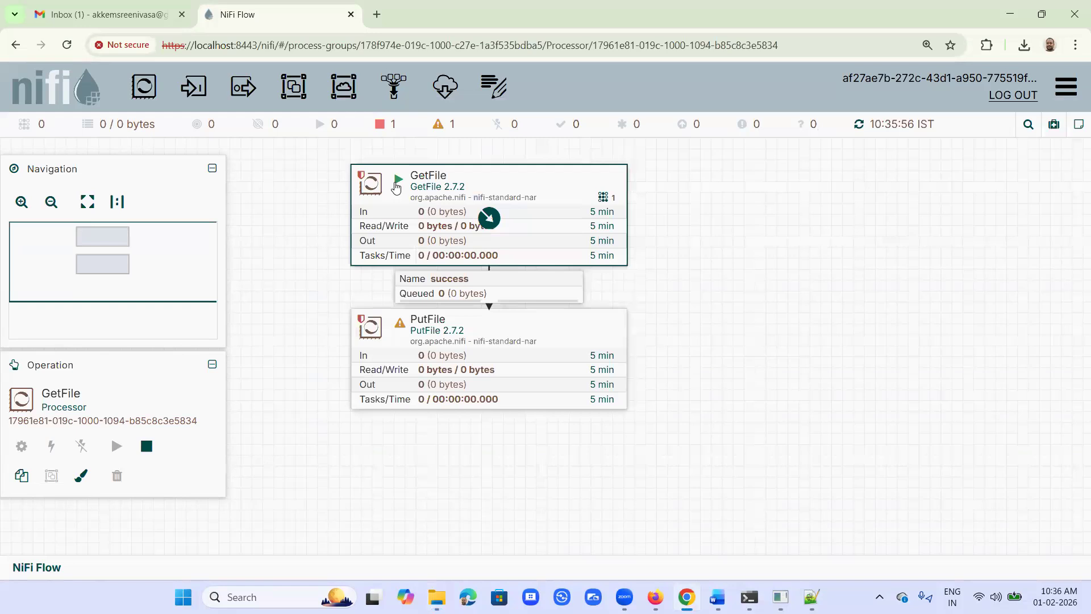
Step: Stop the GetFile processor and restart it after checking the input folder in File Explorer
right_click(396, 187)
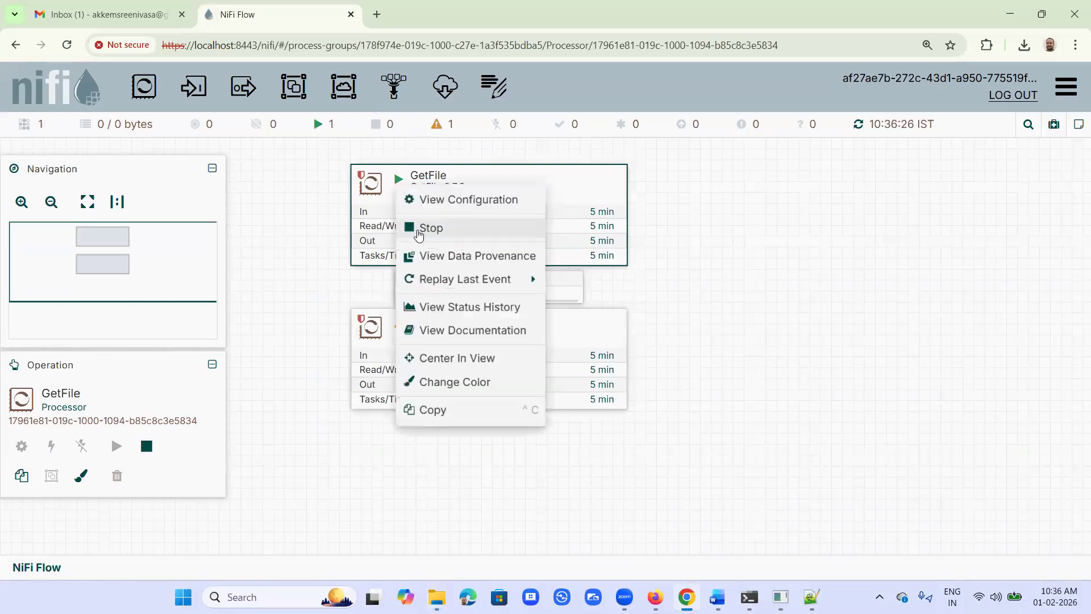
left_click(423, 226)
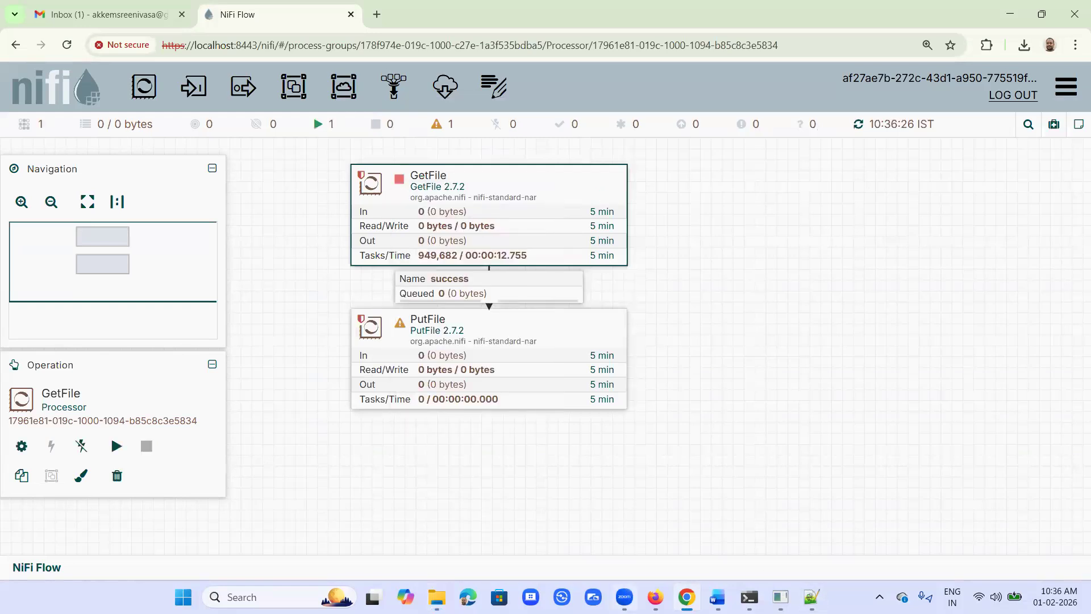
left_click(438, 597)
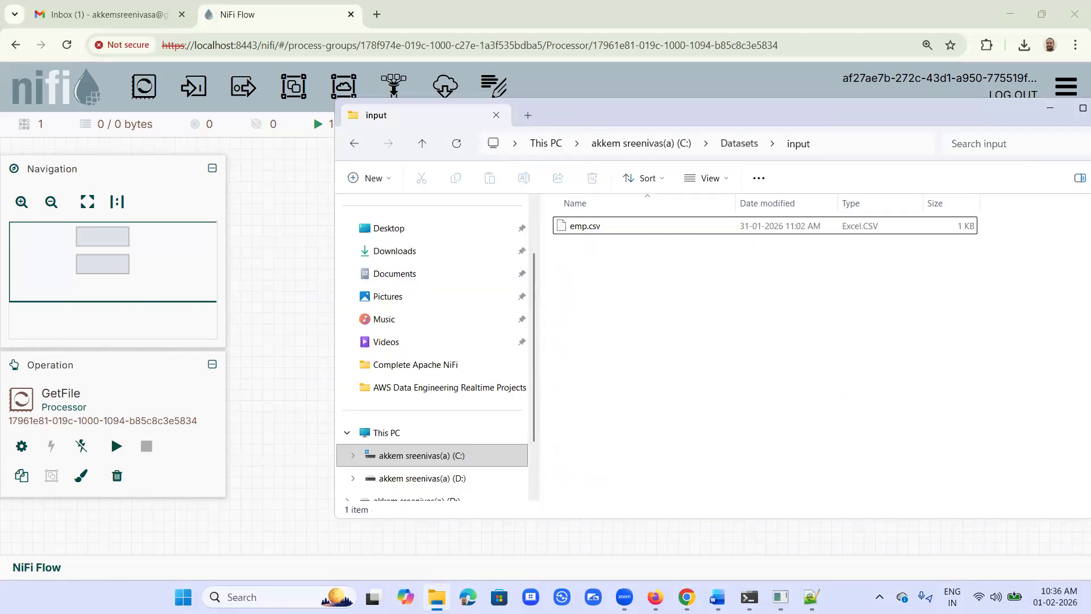
left_click(687, 597)
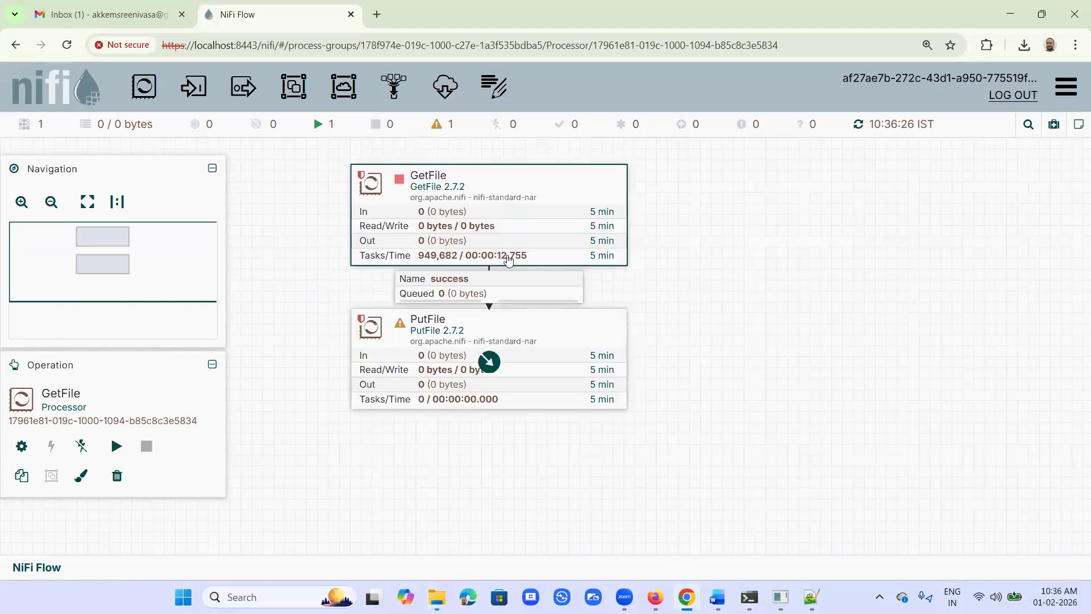
right_click(402, 189)
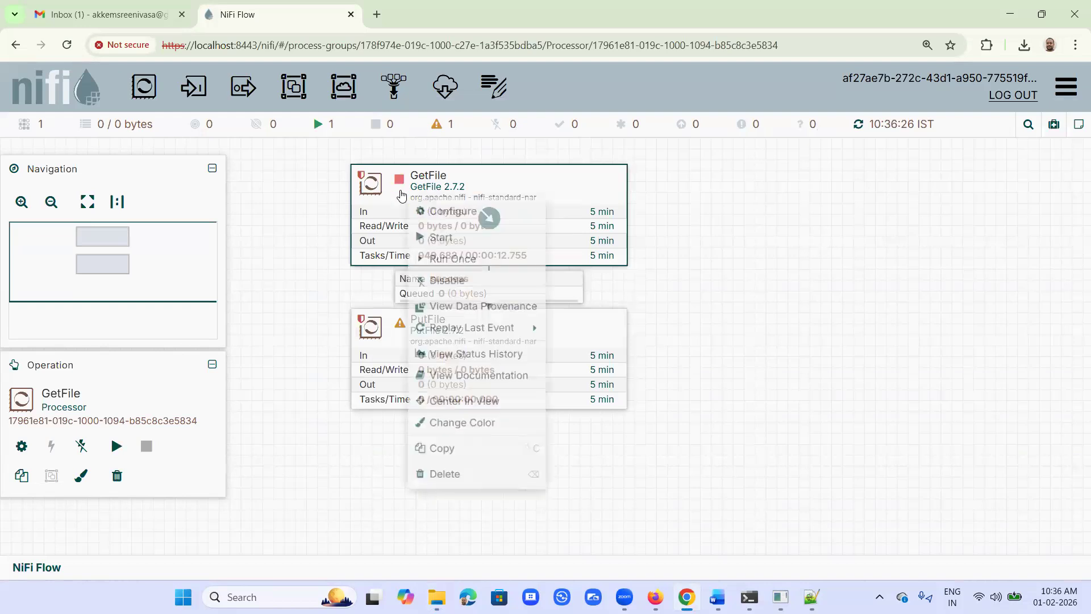
left_click(430, 227)
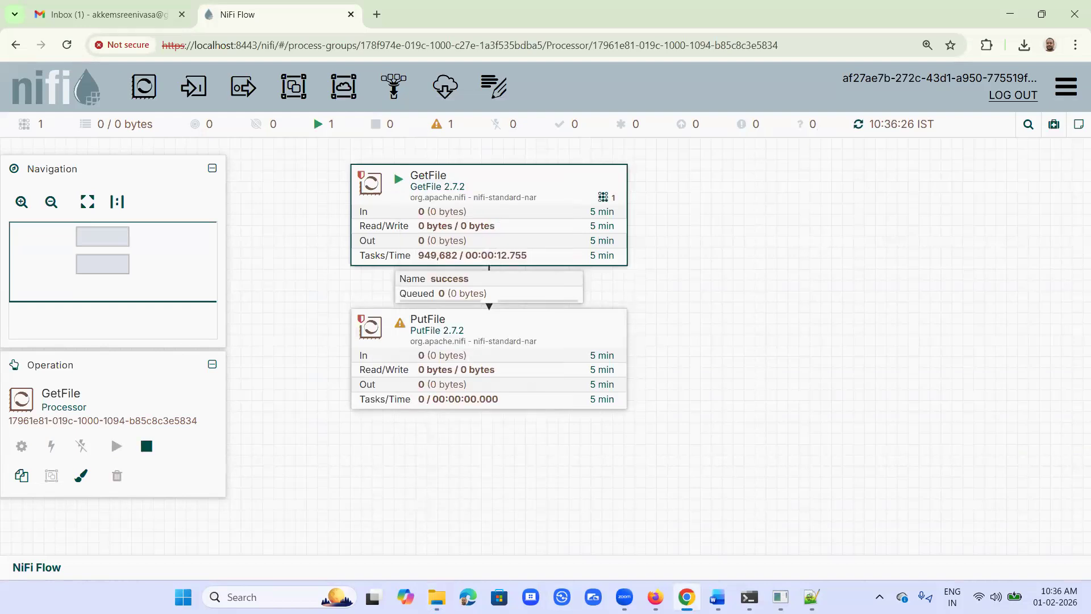
Step: Check the contents of the input and output folders under Datasets in File Explorer, and return to NiFi
left_click(437, 597)
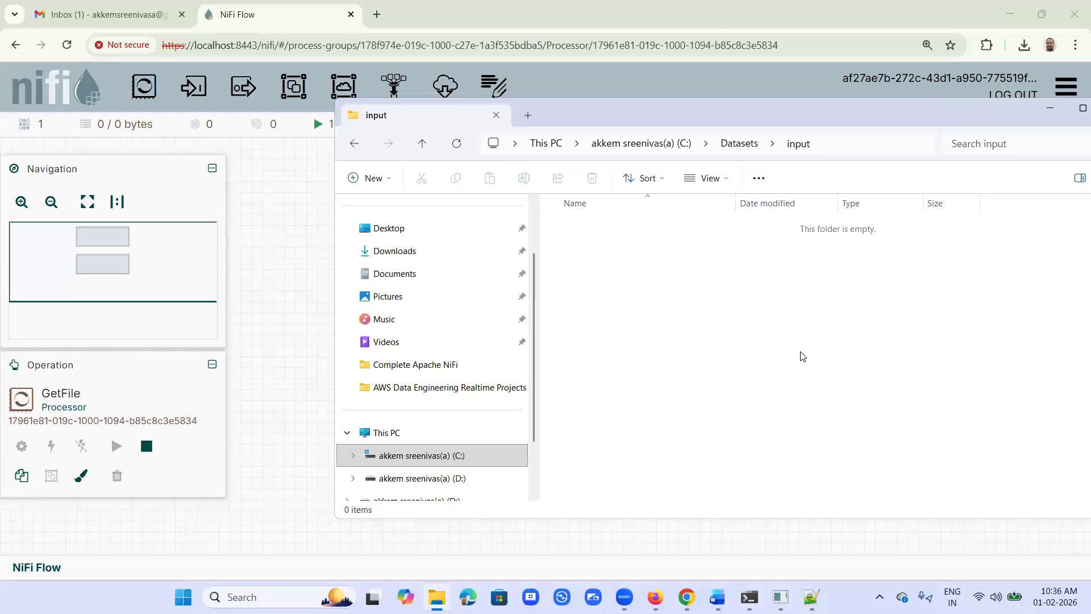
left_click(742, 146)
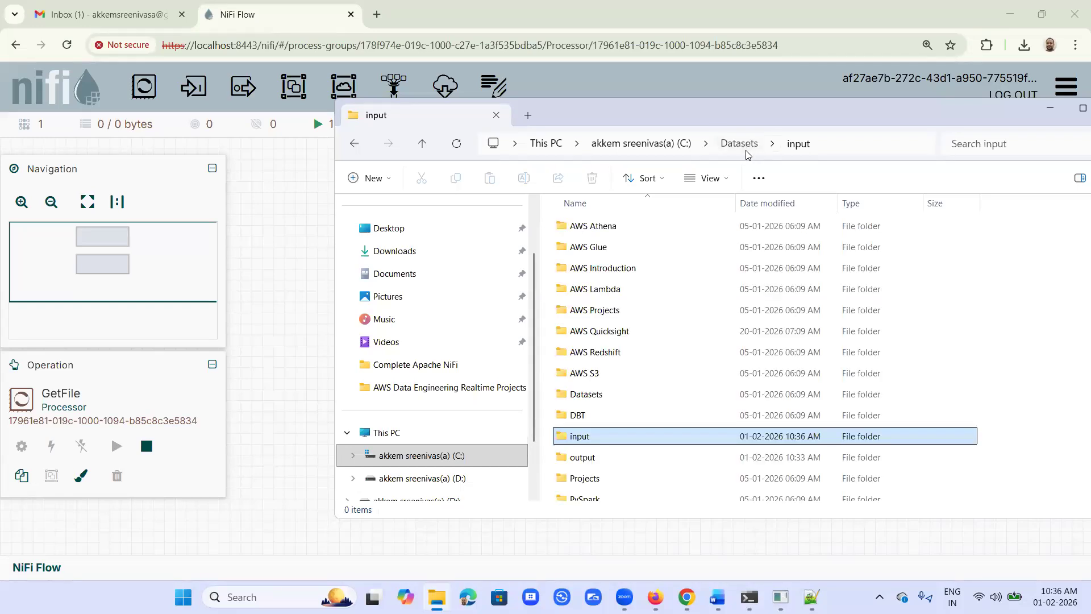
double_click(582, 463)
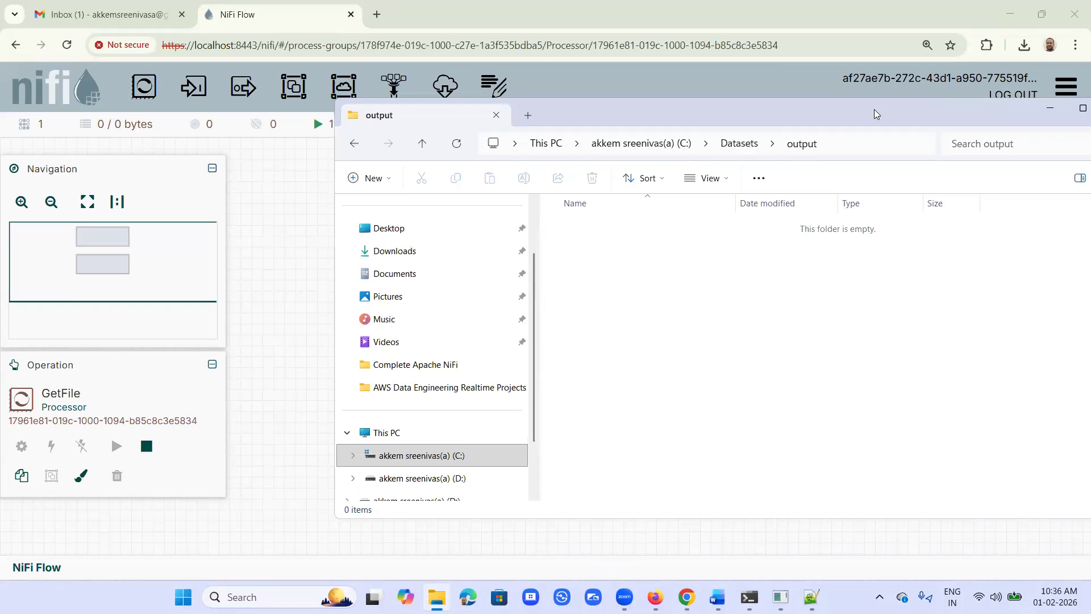
key("alt+Tab")
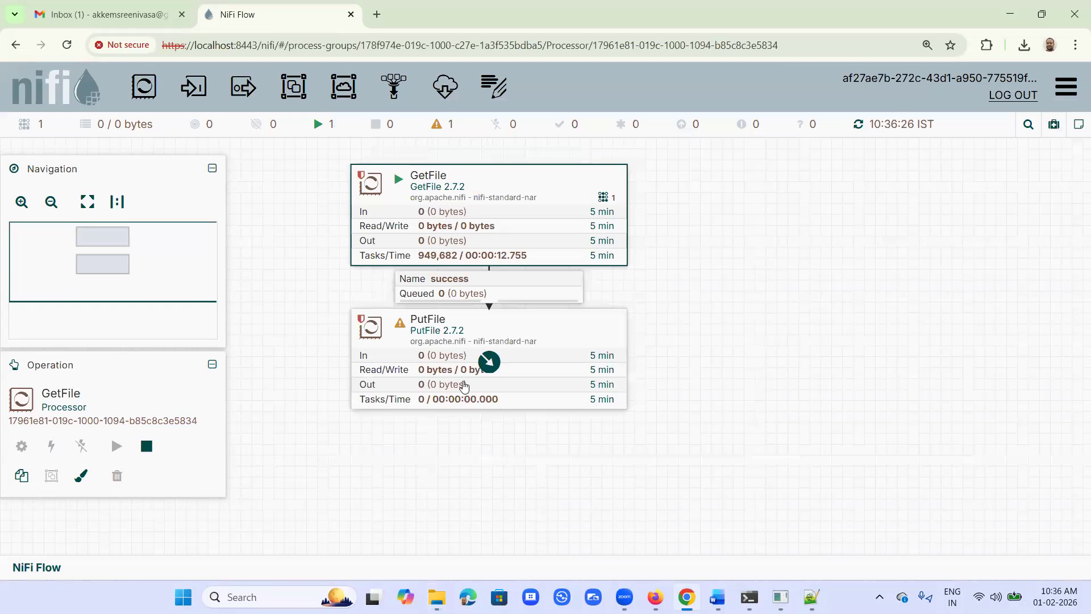
Step: Configure PutFile to automatically terminate both its failure and success relationships, and apply the change
right_click(423, 325)
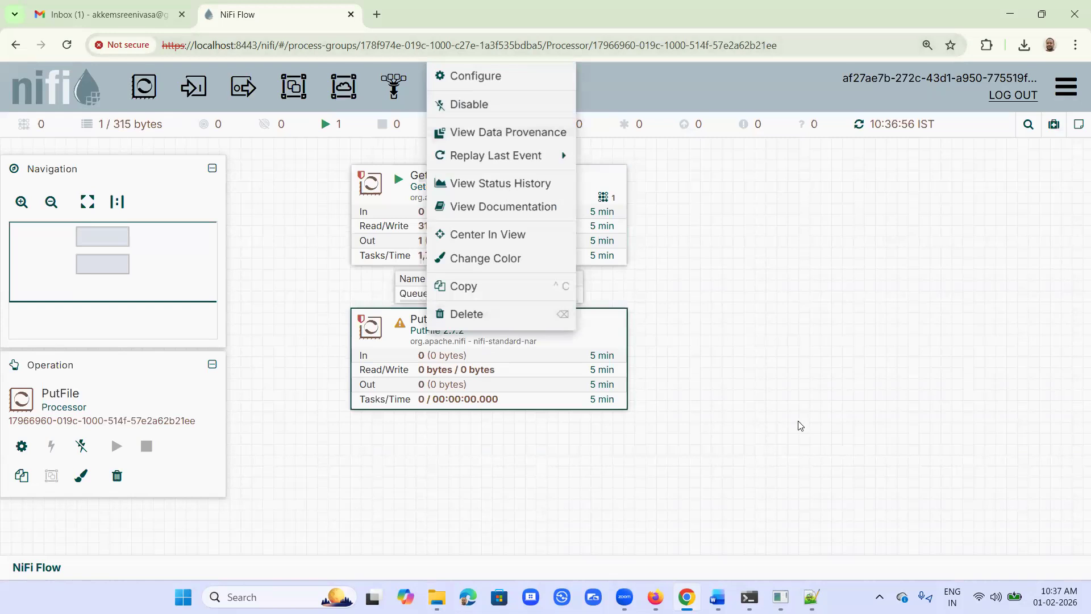
left_click(604, 336)
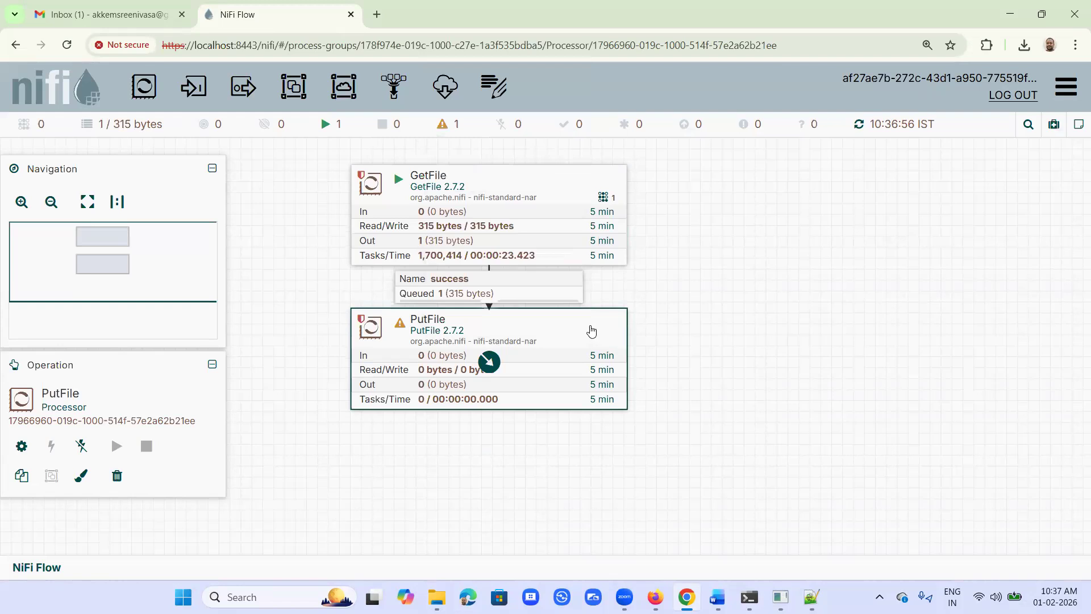
right_click(591, 331)
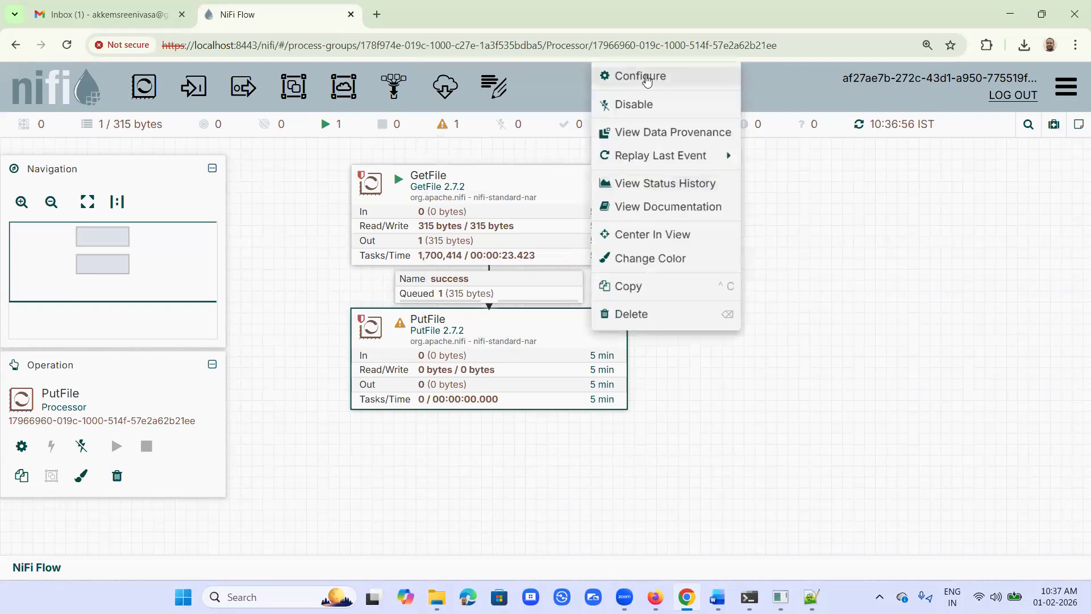
left_click(645, 87)
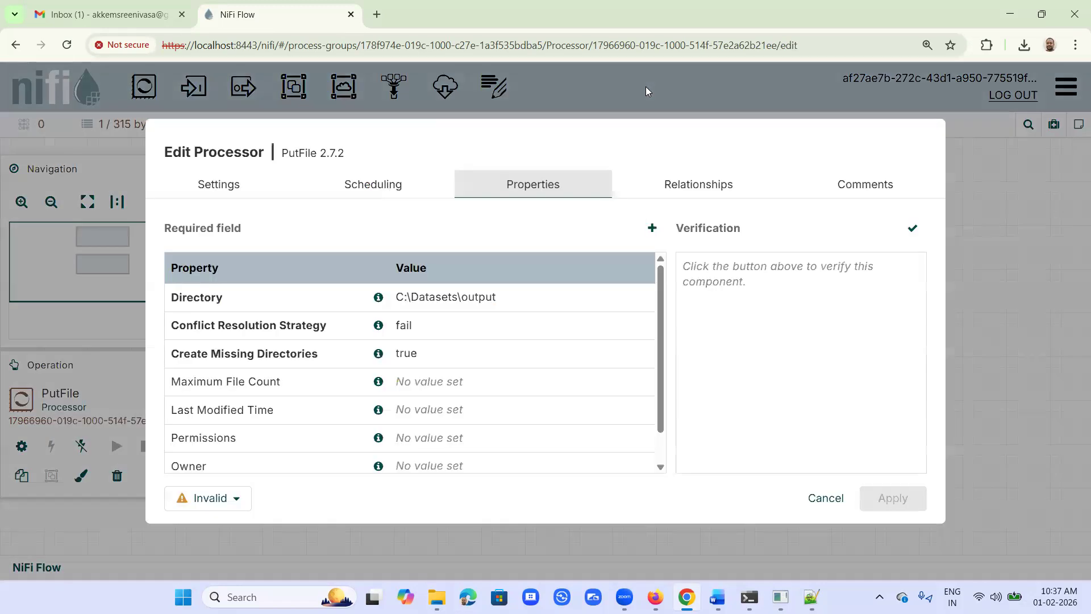
left_click(701, 184)
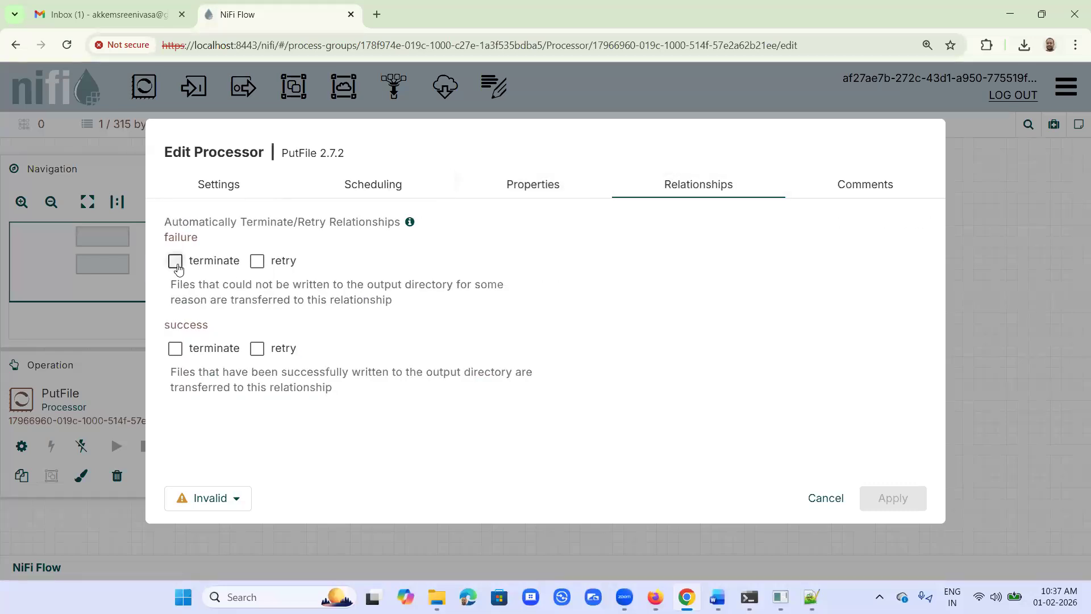
left_click(176, 263)
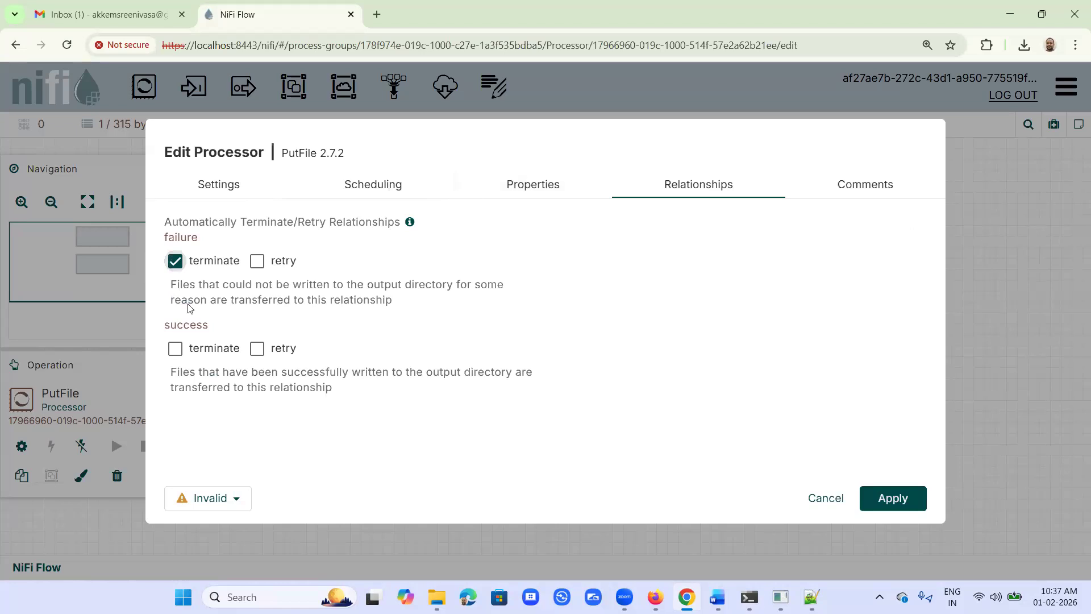
left_click(176, 349)
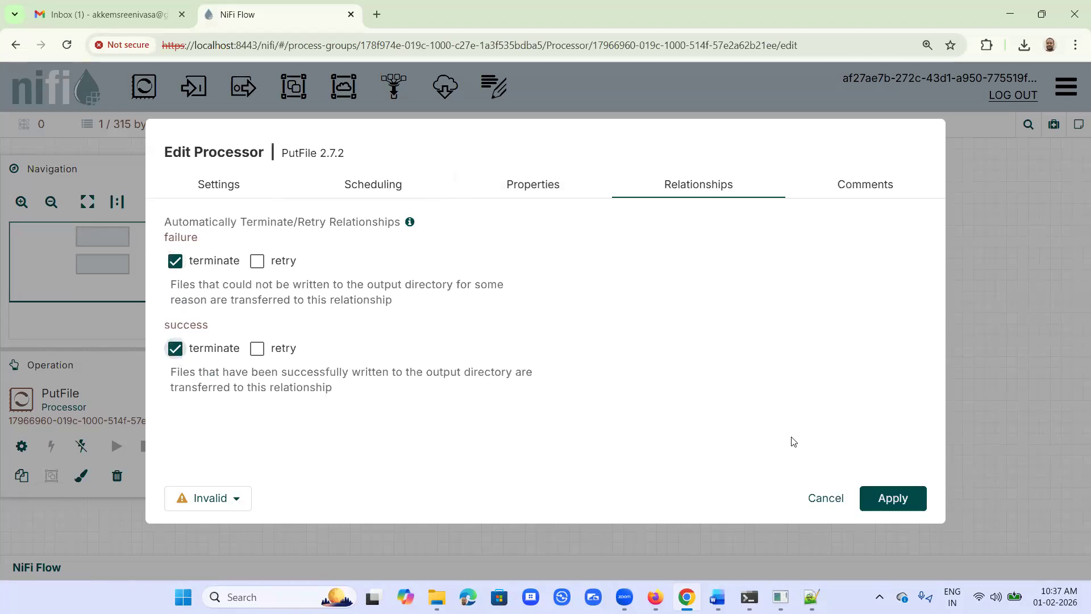
left_click(889, 500)
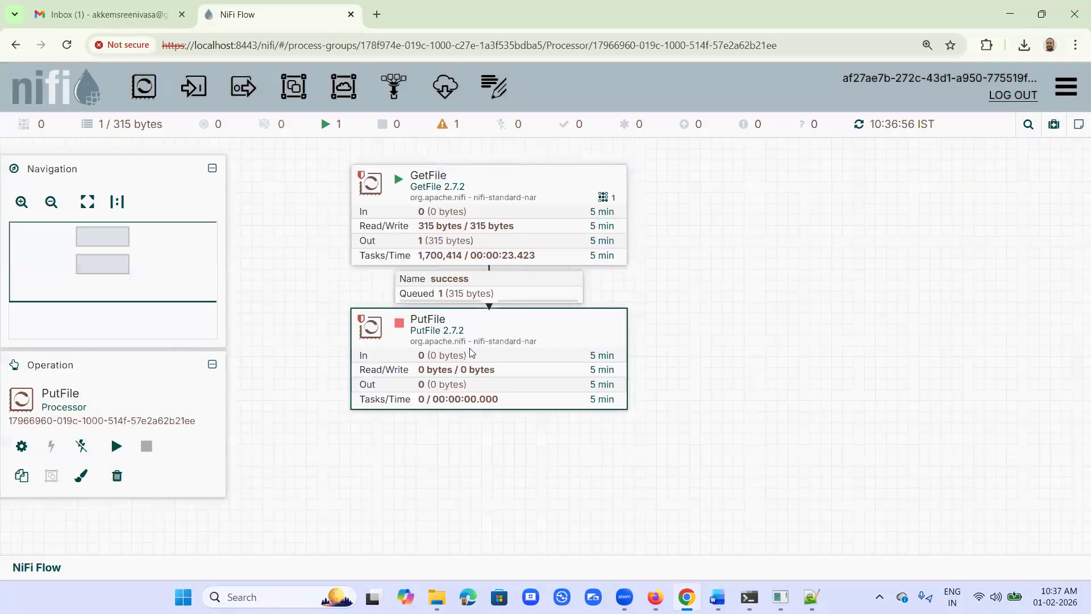
Step: Start the PutFile processor and check the output folder in File Explorer
right_click(470, 319)
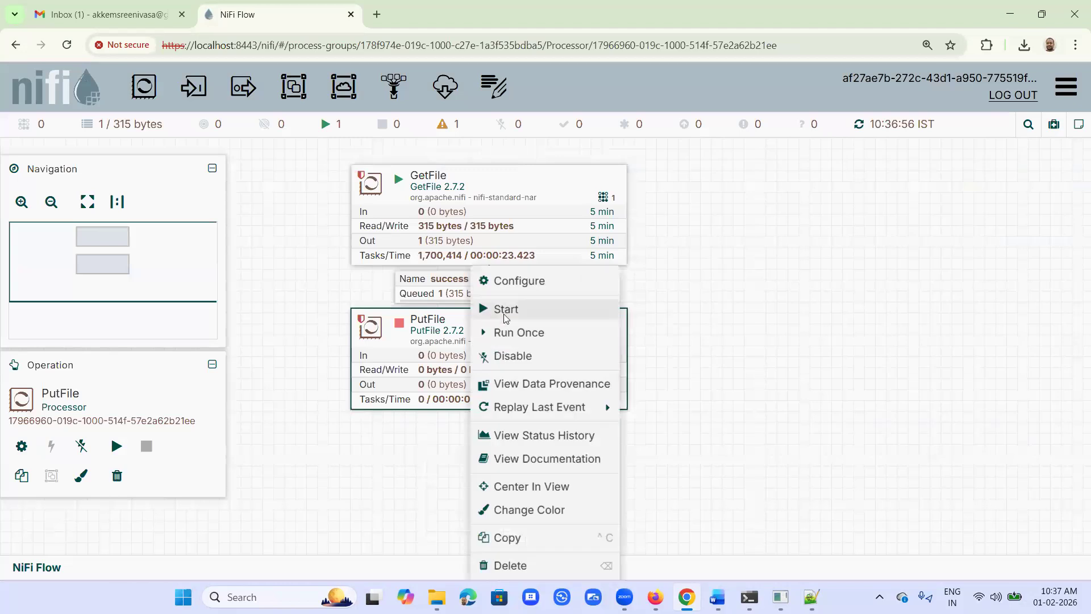
left_click(509, 312)
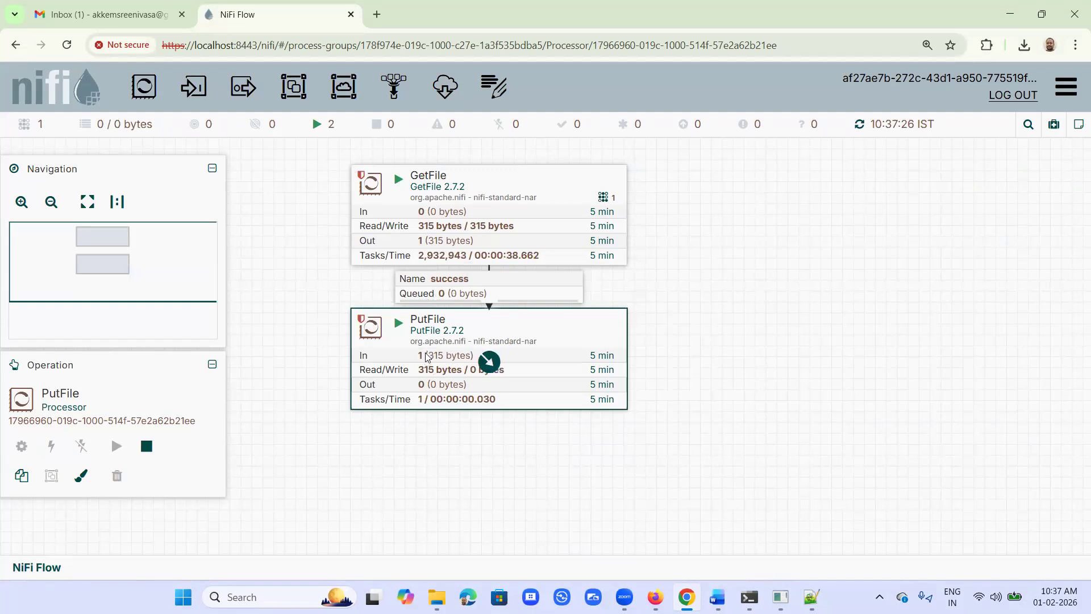
left_click(436, 596)
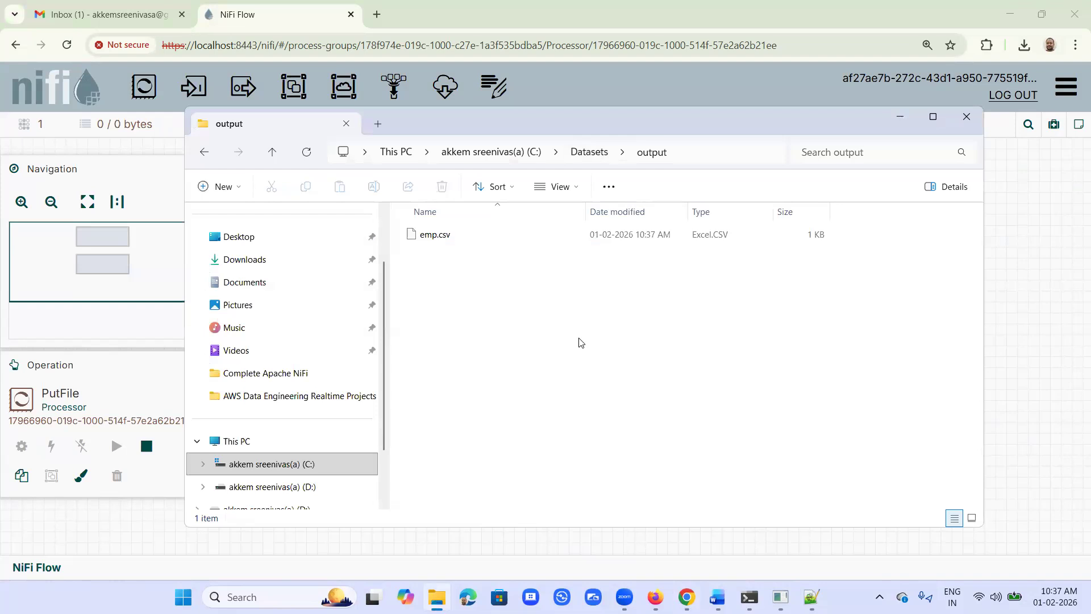
Step: Cut emp.csv in the output folder, and narrow and reposition the File Explorer window on the screen
left_click(437, 238)
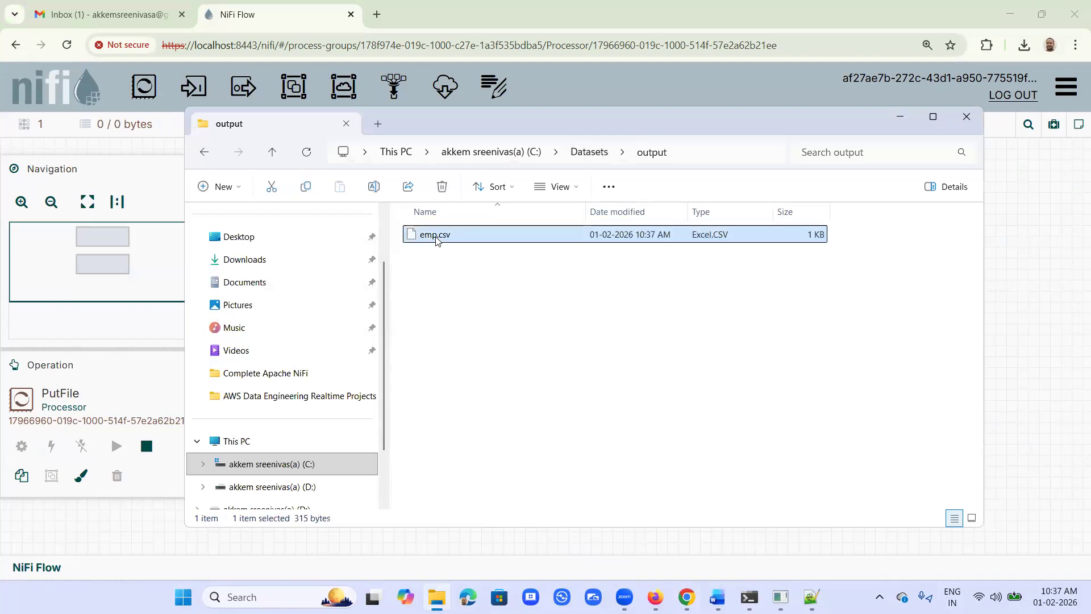
right_click(439, 242)
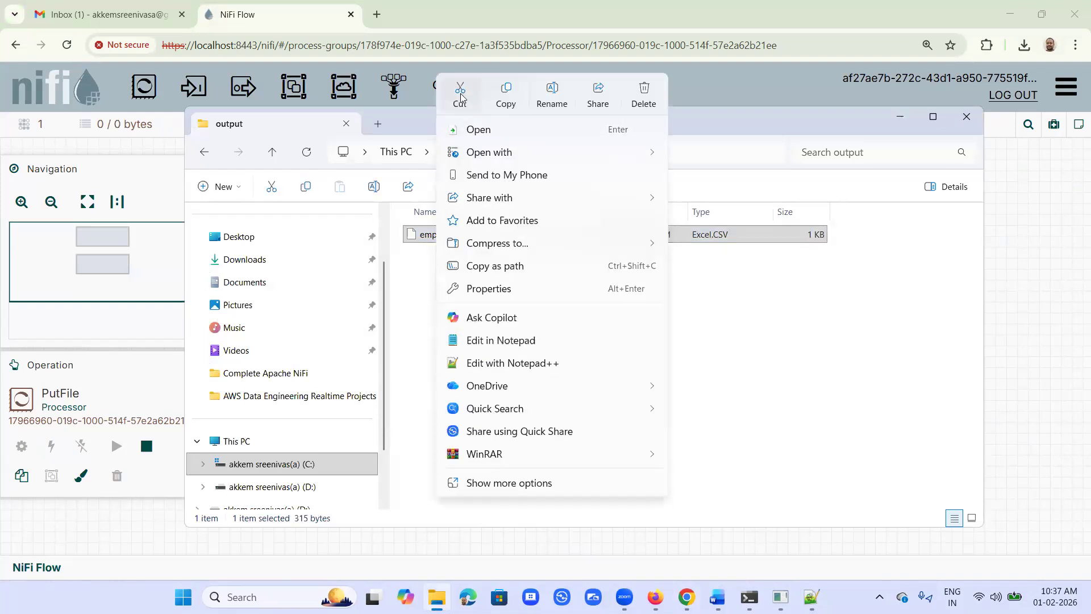
left_click(1063, 244)
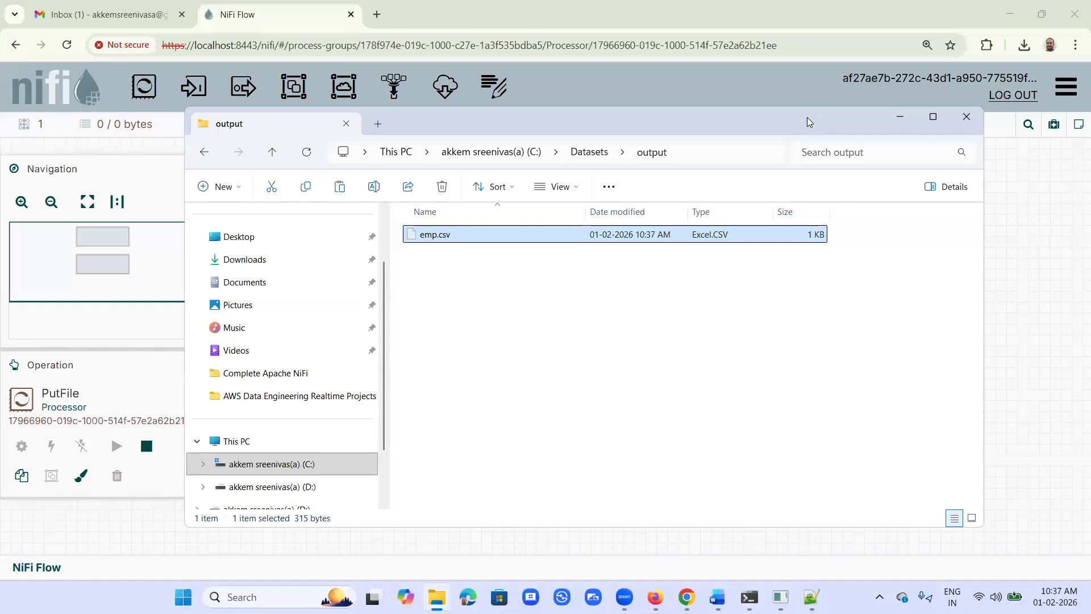
left_click_drag(807, 117, 613, 103)
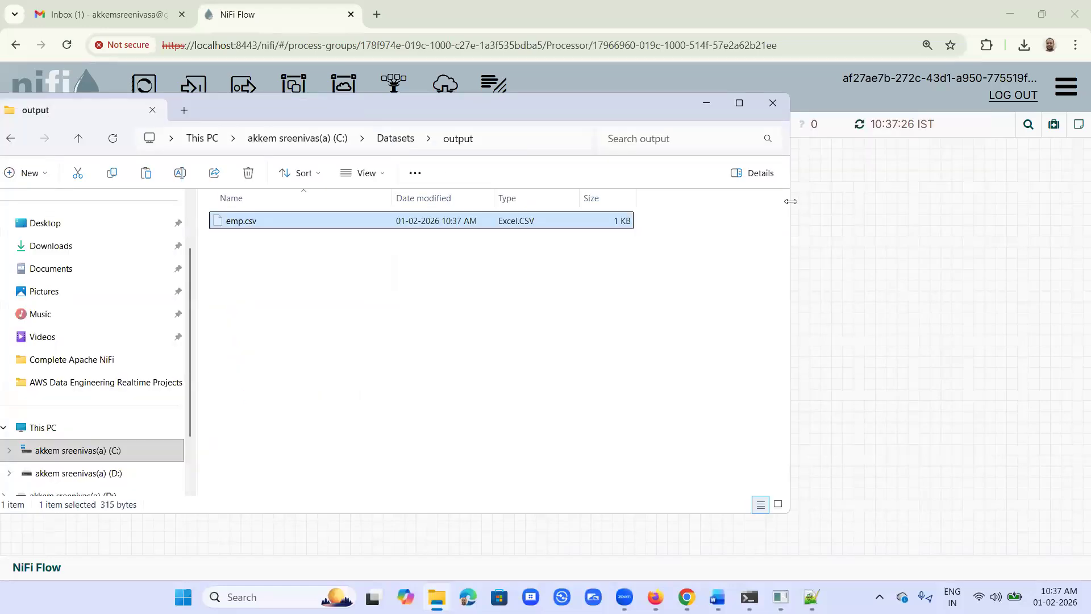
left_click_drag(791, 201, 557, 202)
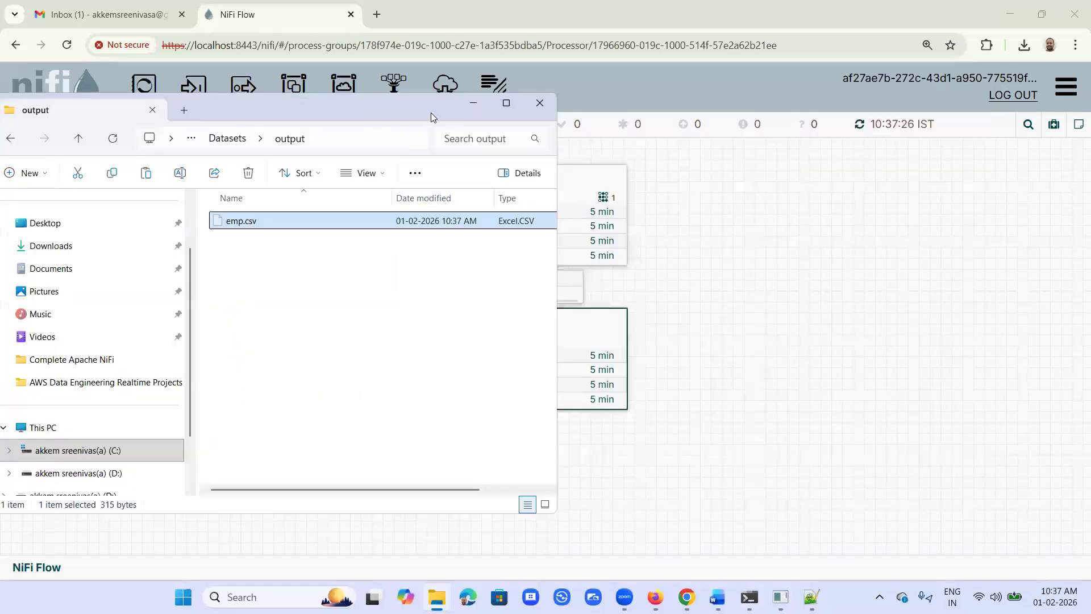
left_click_drag(431, 113, 889, 138)
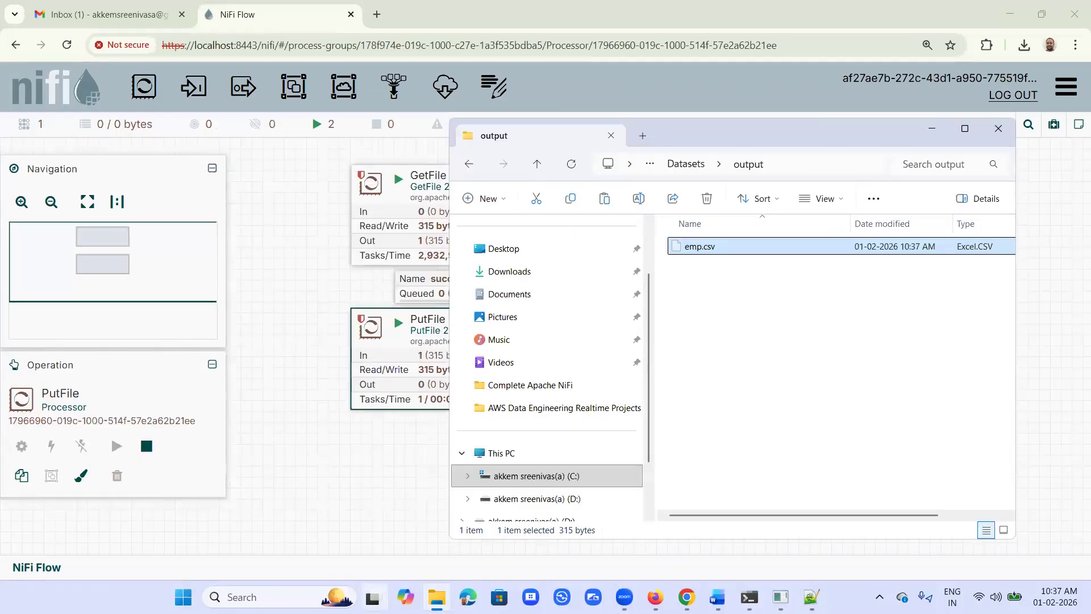
Step: Clear the other windows from behind File Explorer, declining to reload nifi-app.log and minimizing Notepad++
left_click(1074, 2)
left_click(1073, 4)
left_click(1074, 4)
left_click(1074, 3)
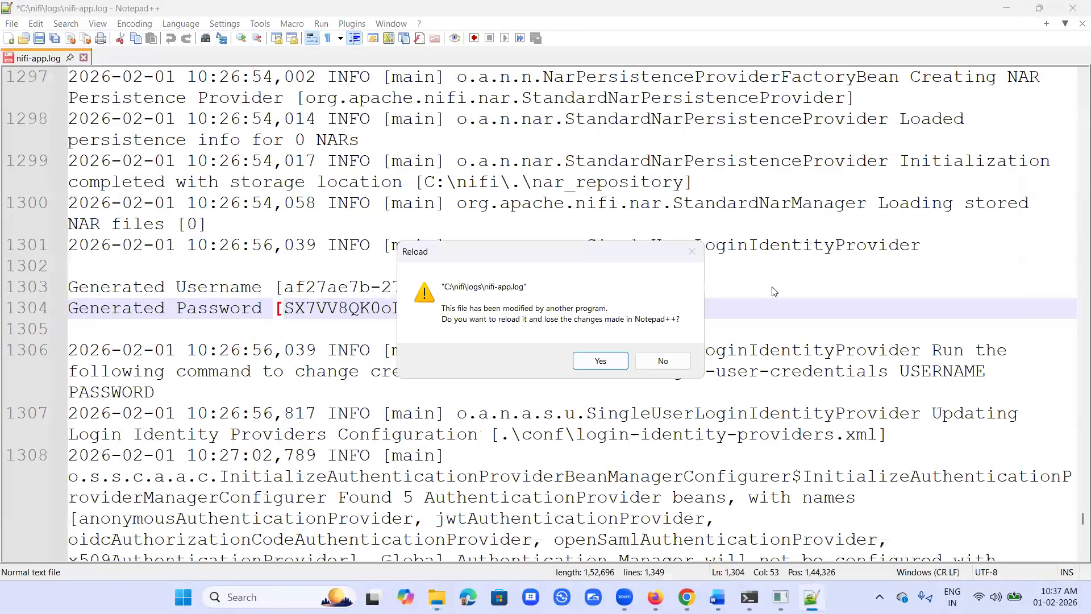
left_click(663, 361)
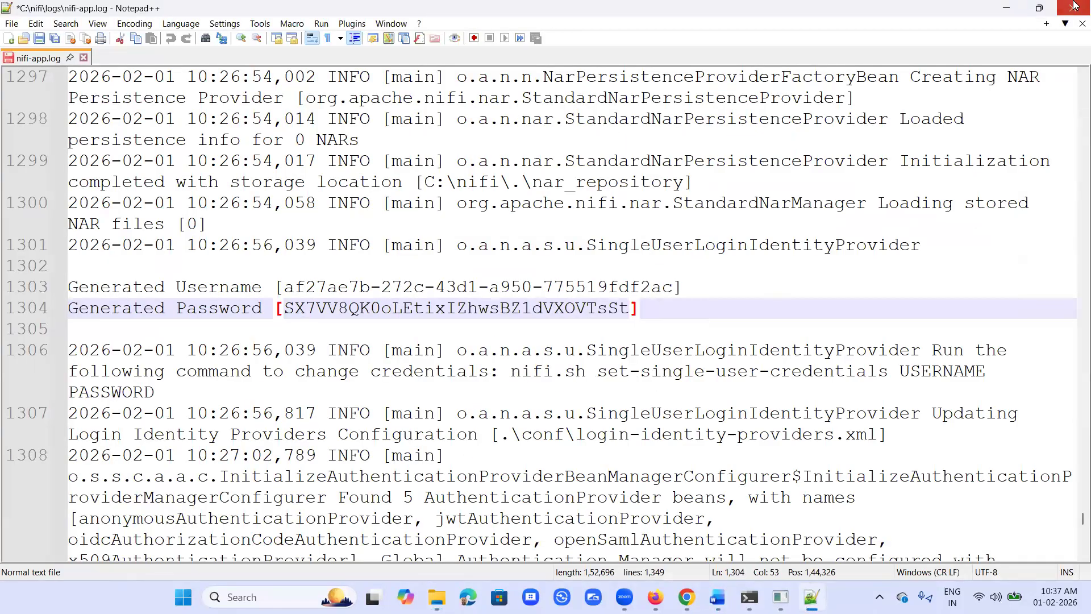
left_click(1006, 8)
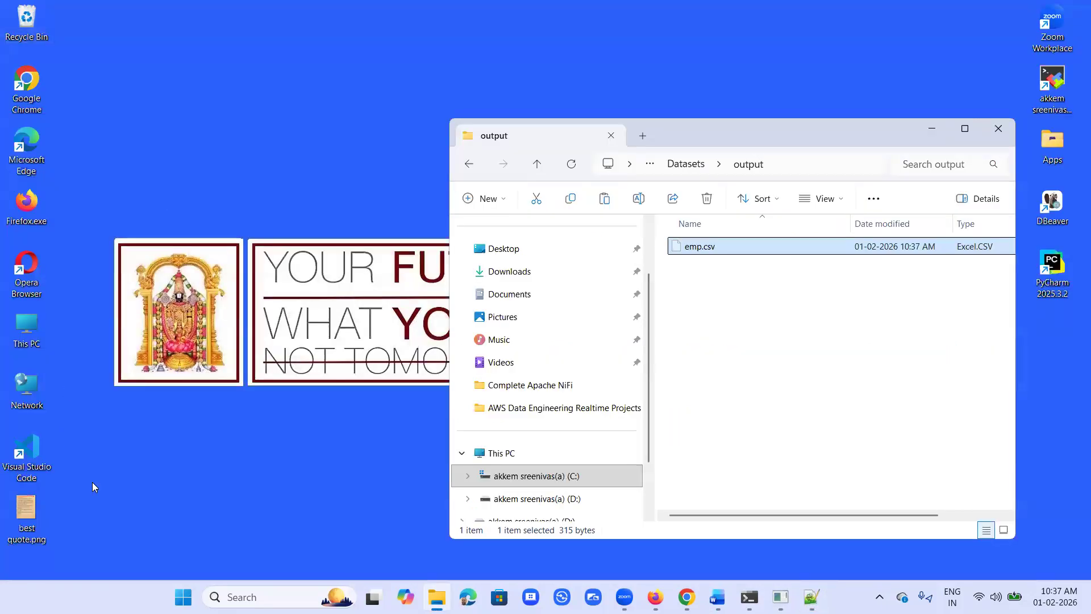
Step: Open the C: drive in a second, non-maximized File Explorer window and arrange it side by side with the output folder's window
double_click(24, 326)
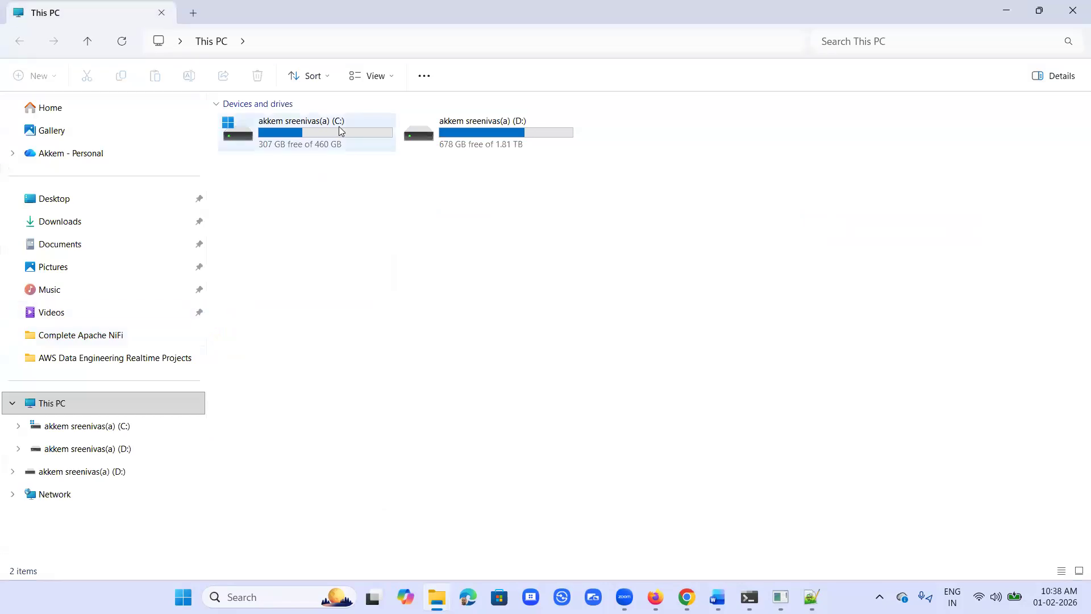
double_click(341, 131)
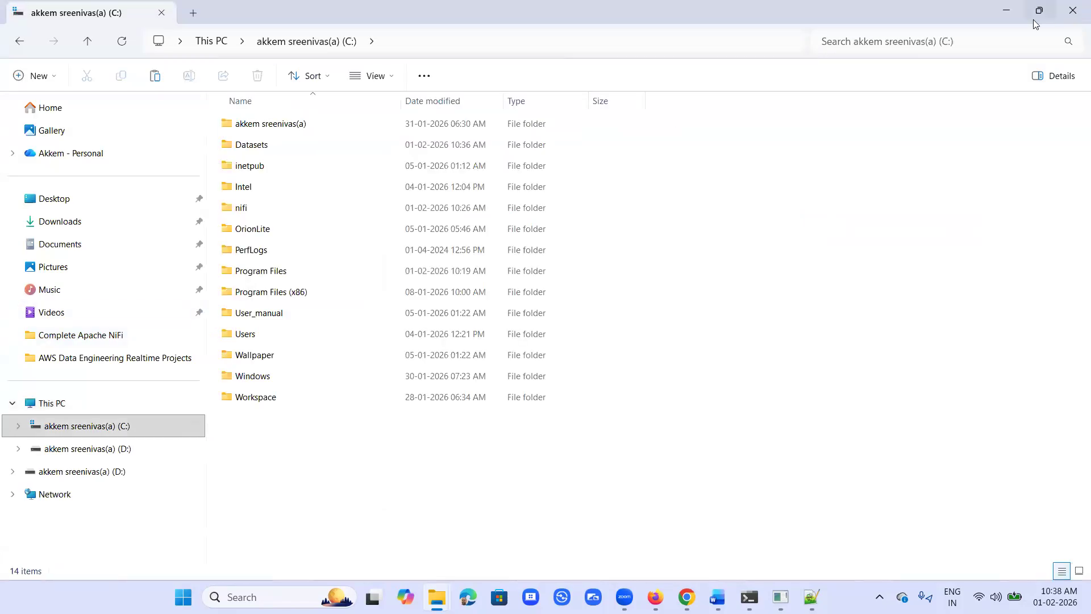
left_click(1039, 10)
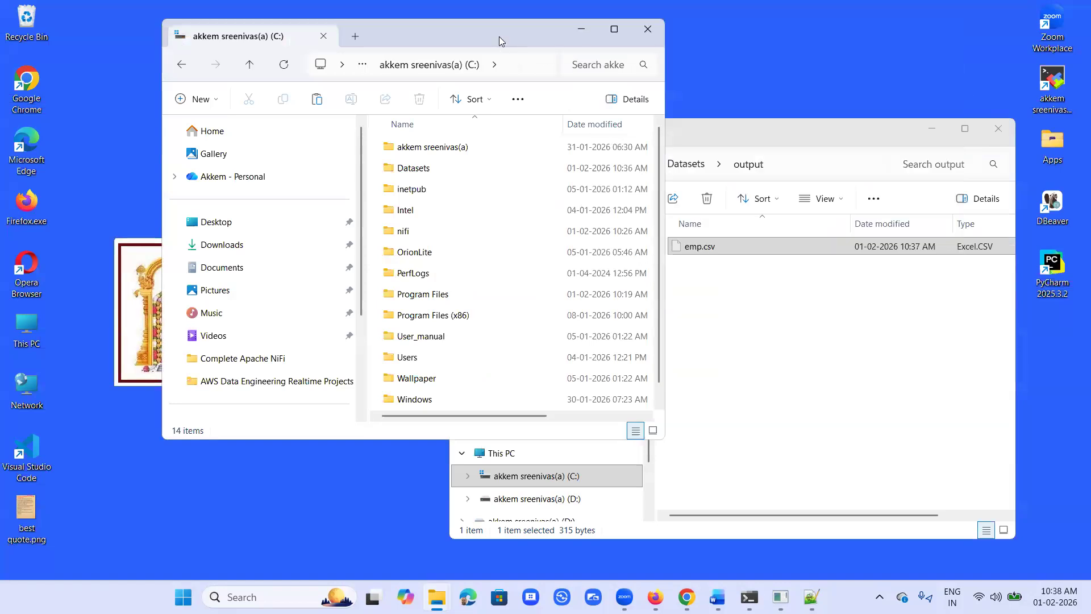
left_click_drag(499, 38, 377, 83)
left_click(767, 136)
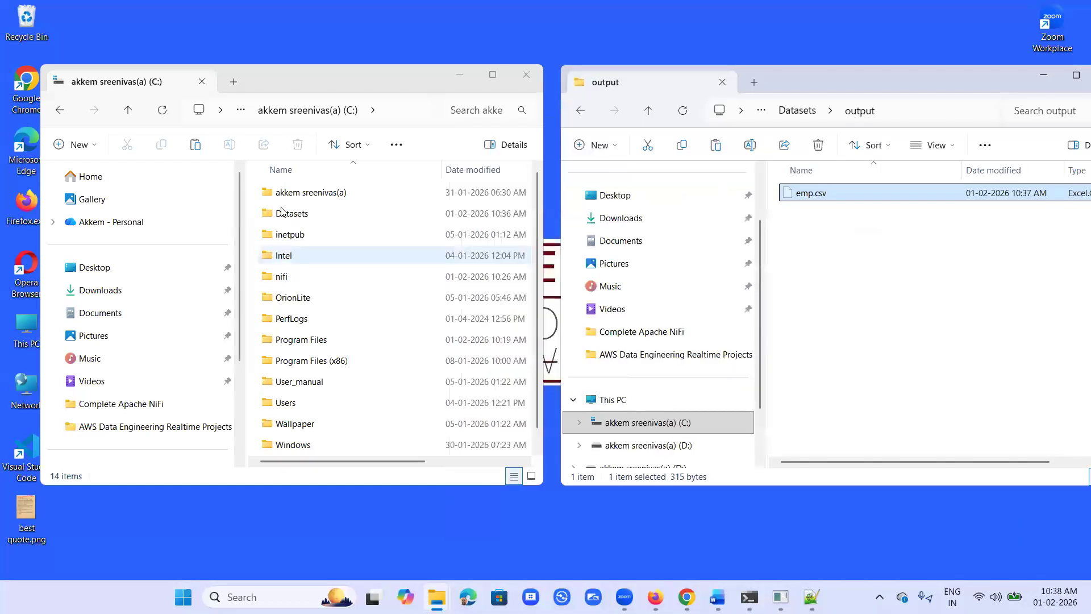
Step: Open the Datasets\input folder in the C: drive window and paste the cut emp.csv into it
left_click(304, 224)
double_click(304, 214)
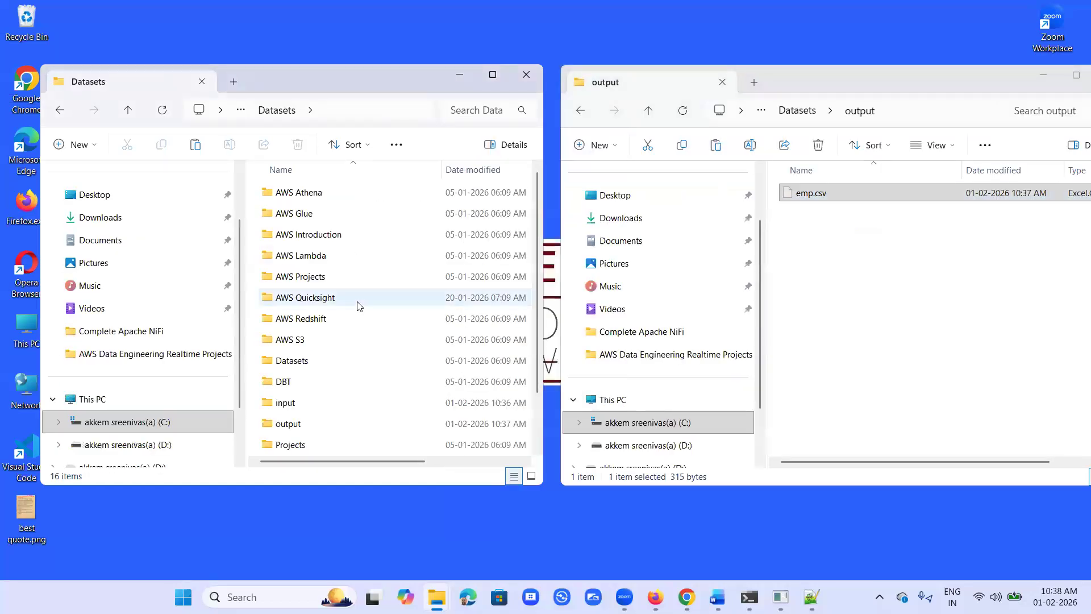
scroll(358, 305, "down", 1)
double_click(285, 342)
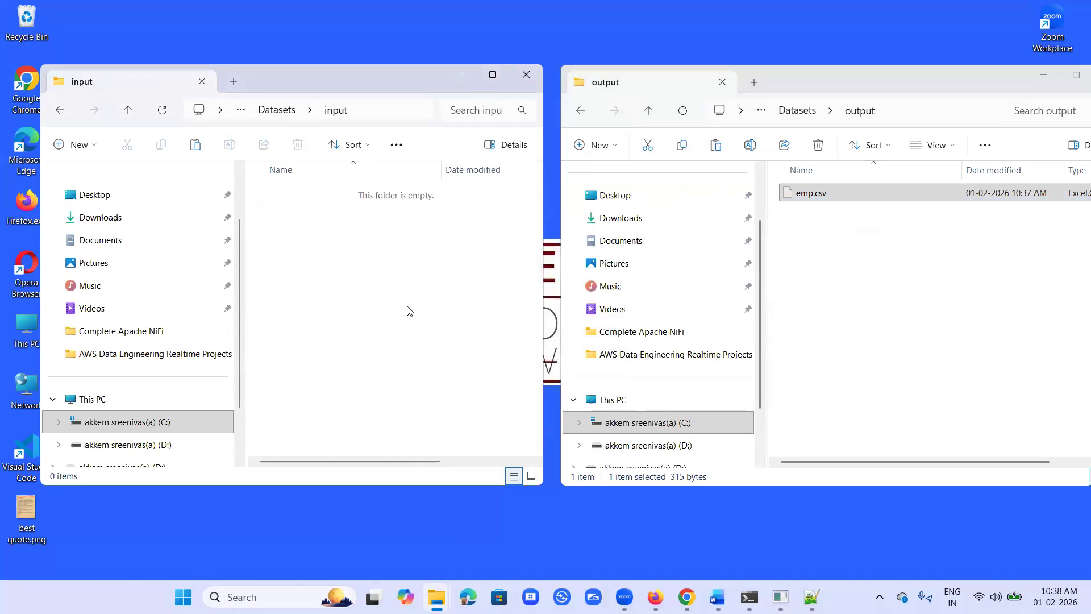
key("ctrl+v")
left_click(386, 359)
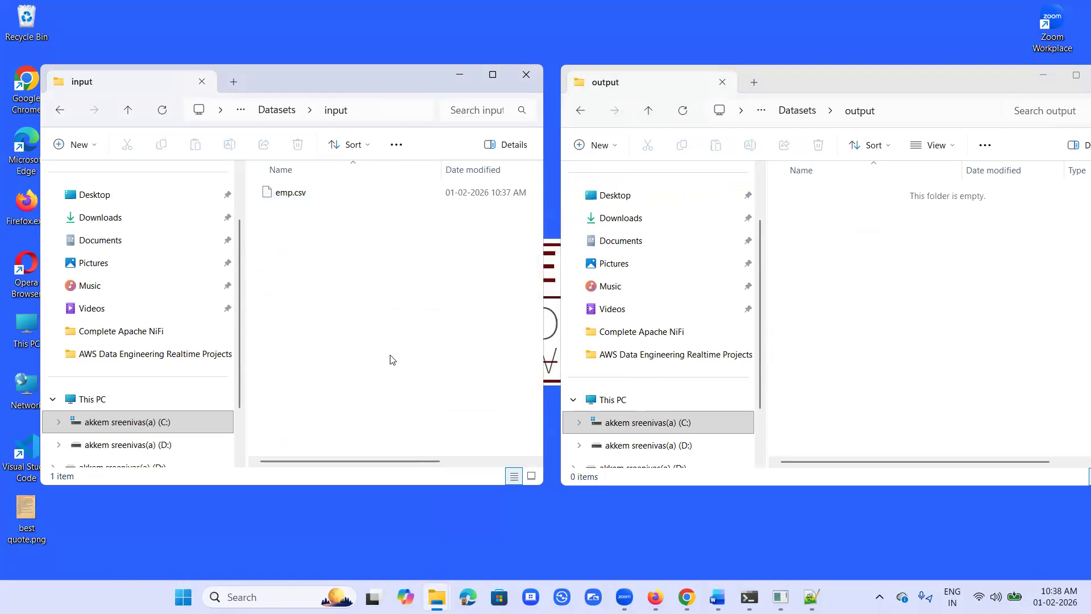
left_click(931, 297)
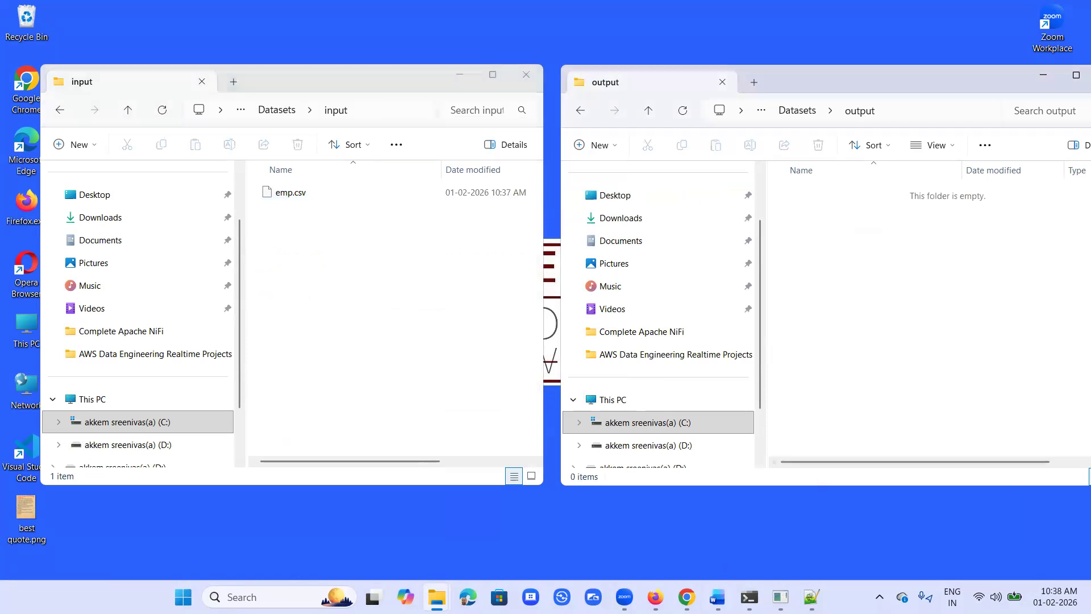
Step: Switch to NiFi in Chrome as a smaller window below the two folder listings, and stop and restart the GetFile processor
left_click(687, 565)
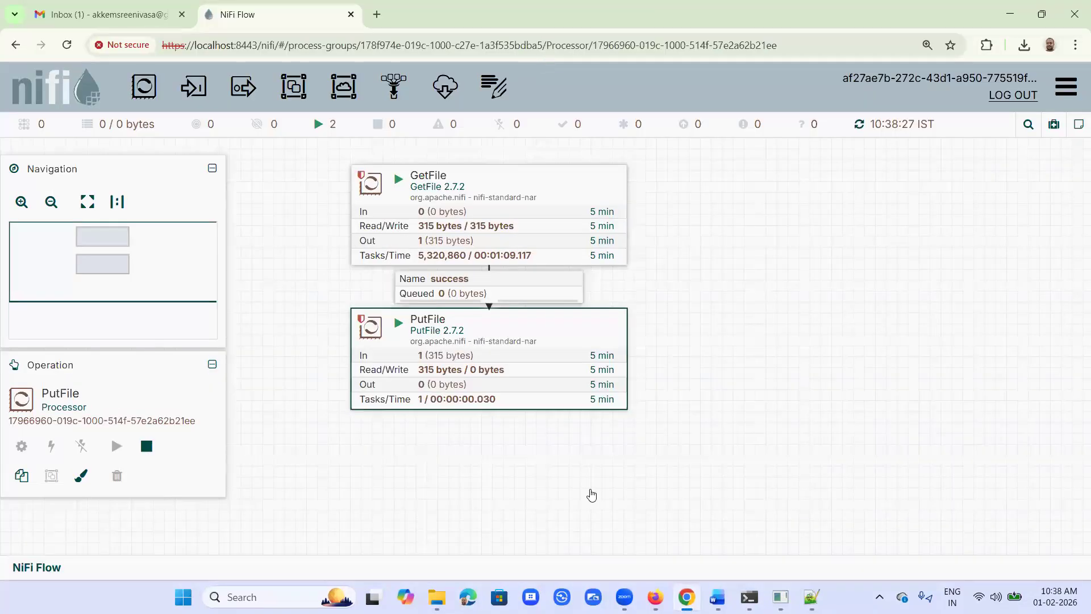
key("super+Down")
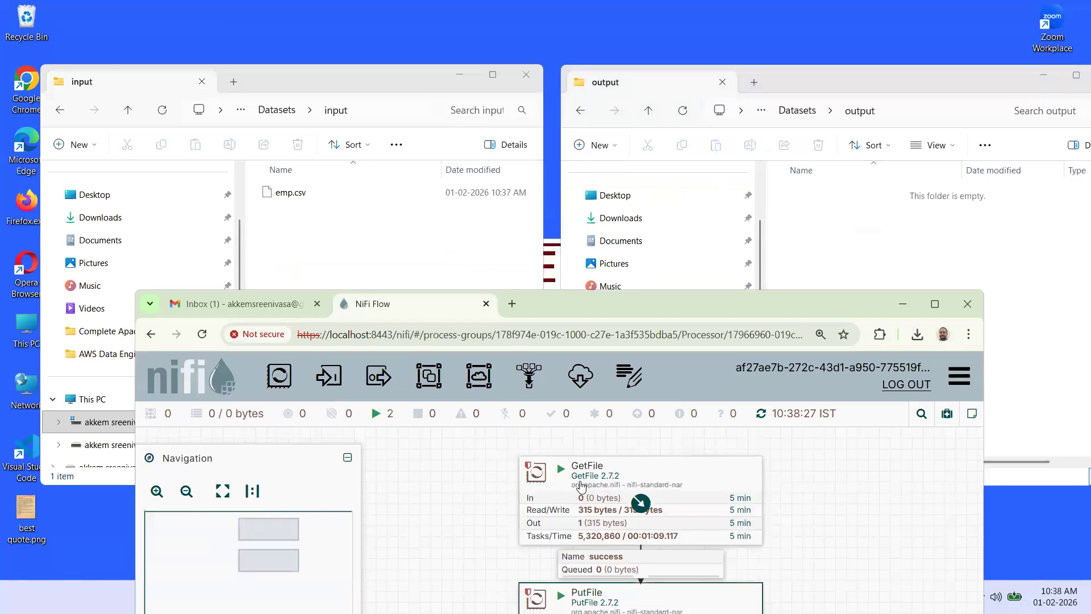
right_click(561, 476)
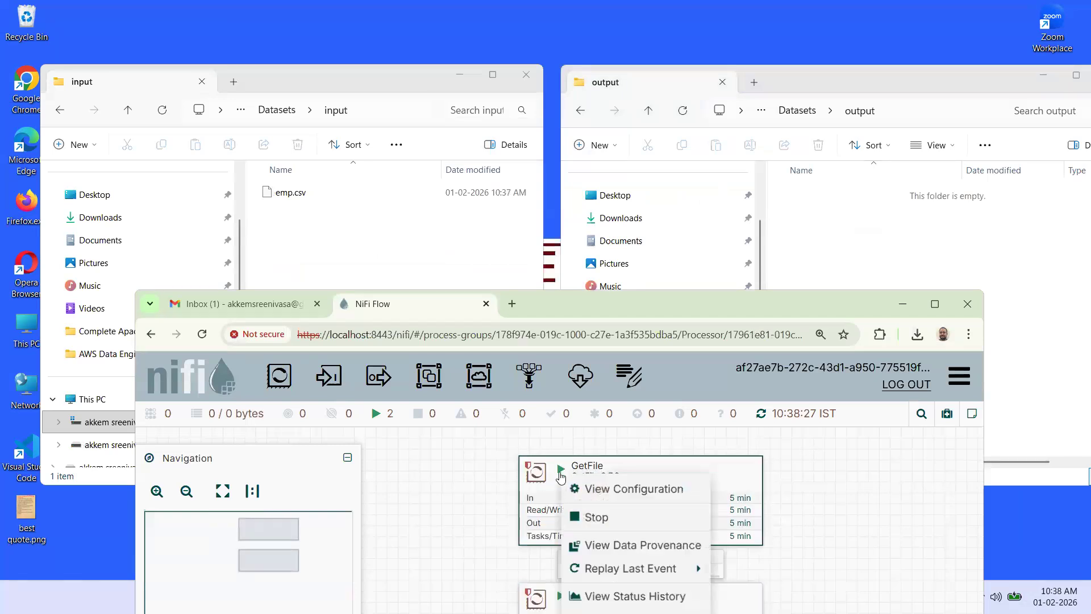
left_click(583, 522)
right_click(584, 484)
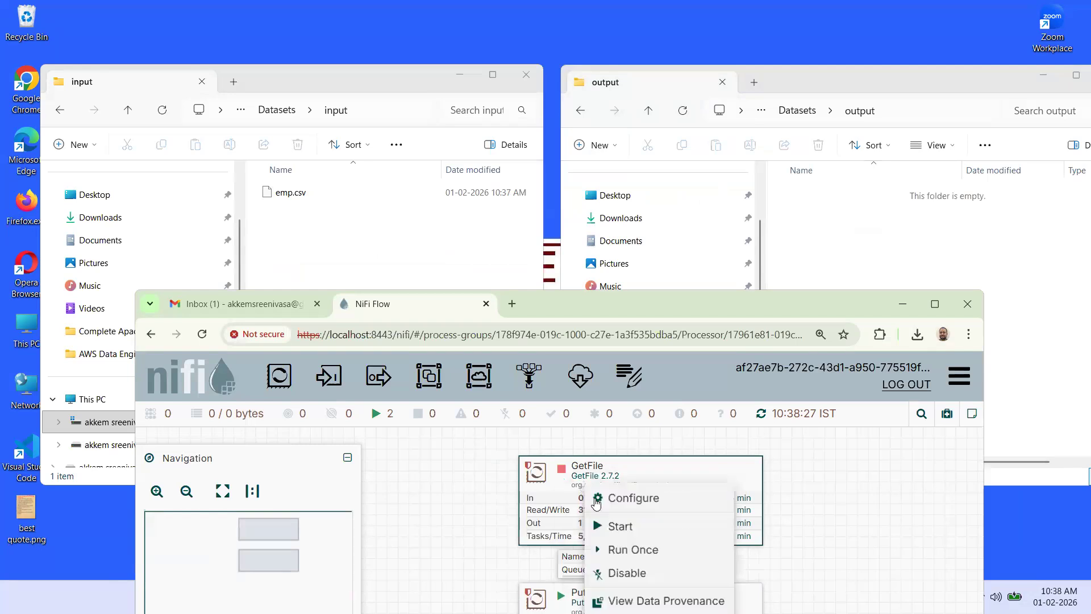
left_click(612, 523)
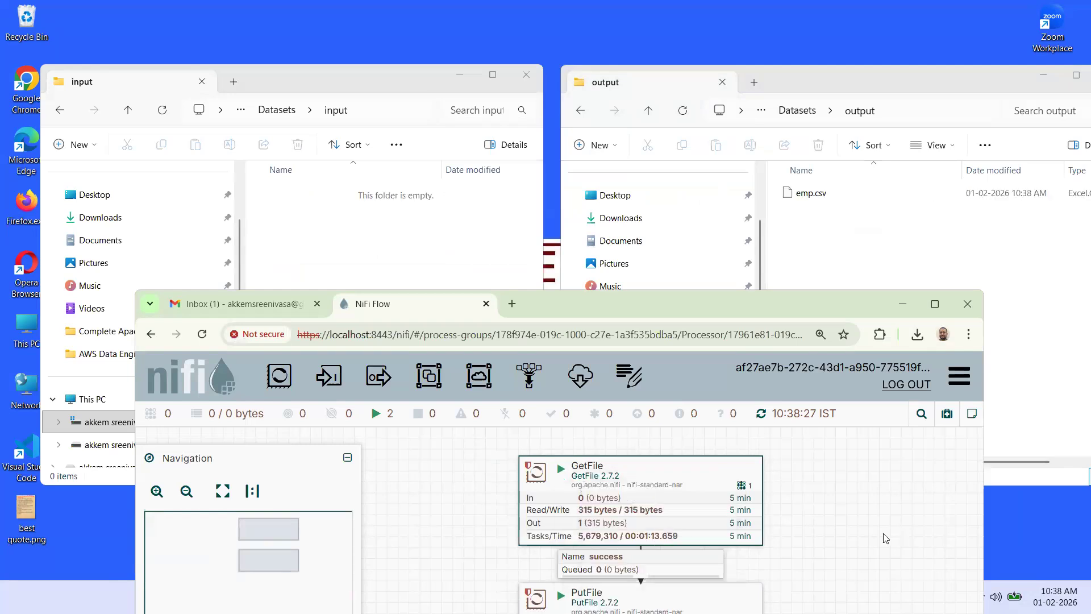